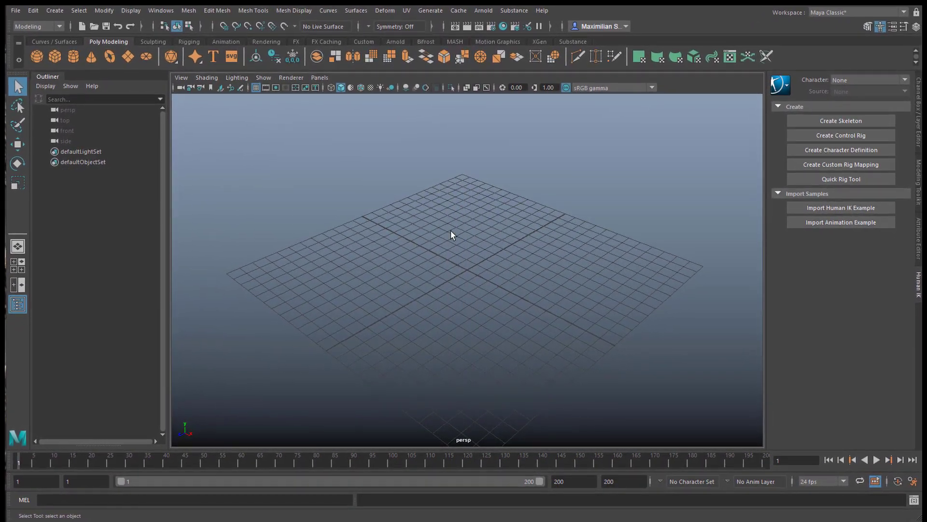
Step: Create a polygon plane with width 4.625, height 7.189, 23 width subdivisions and 18 height subdivisions
{"action": "left_click", "coordinate": [125, 54]}
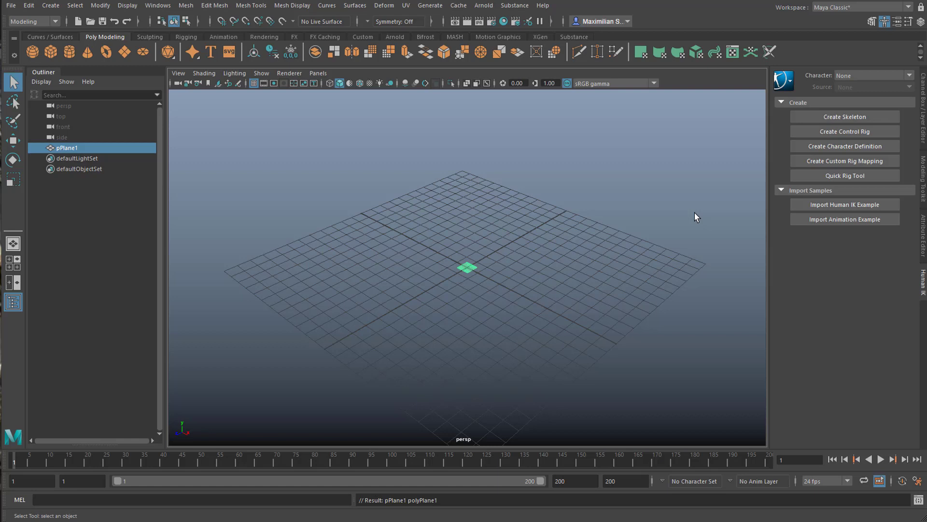
{"action": "key", "text": "ctrl+a"}
{"action": "left_click", "coordinate": [787, 91]}
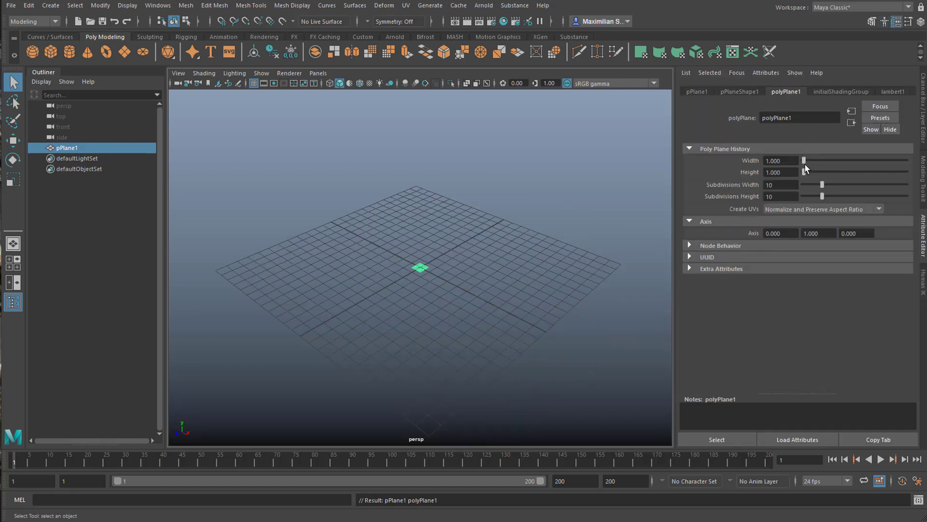
{"action": "left_click_drag", "start_coordinate": [804, 161], "coordinate": [808, 161]}
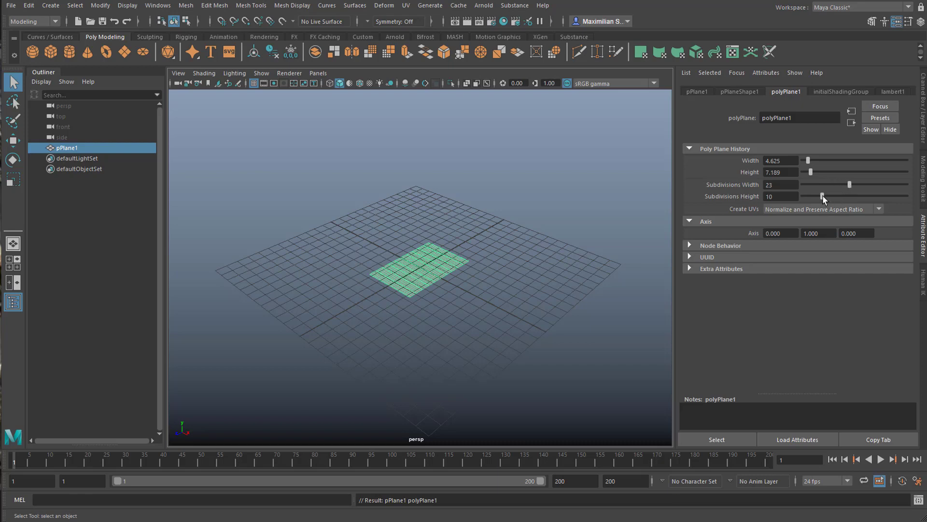
Step: Assign the existing aiStandardSurface1 material to the plane and turn on textured display in the viewport
{"action": "mouse_move", "coordinate": [505, 272]}
{"action": "left_mouse_down", "text": "alt"}
{"action": "mouse_move", "coordinate": [483, 287]}
{"action": "mouse_move", "coordinate": [444, 288]}
{"action": "mouse_move", "coordinate": [526, 284]}
{"action": "mouse_move", "coordinate": [500, 276]}
{"action": "left_mouse_up", "text": "alt"}
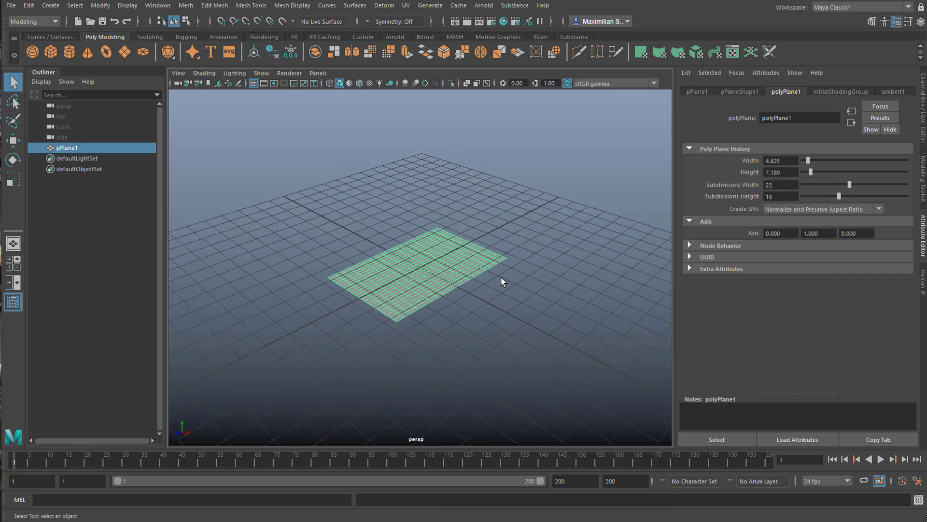
{"action": "right_click", "coordinate": [444, 251]}
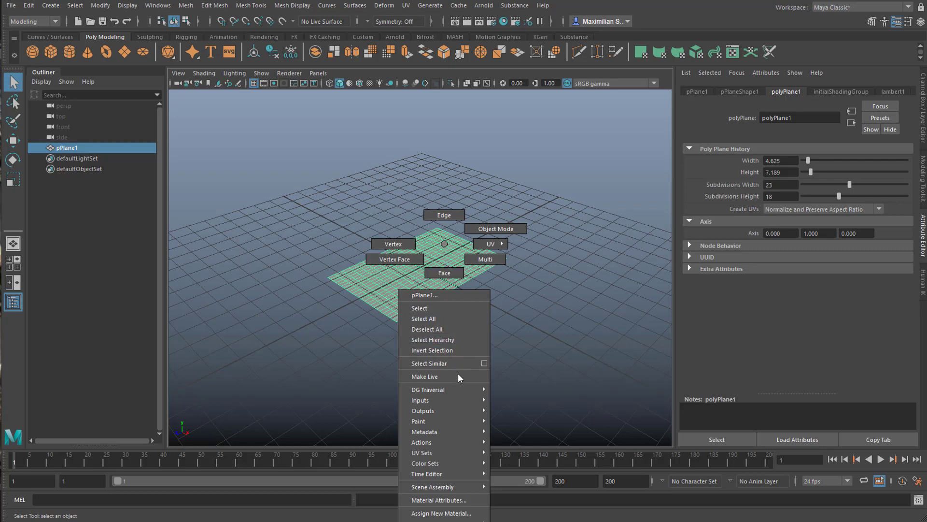
{"action": "mouse_move", "coordinate": [459, 520]}
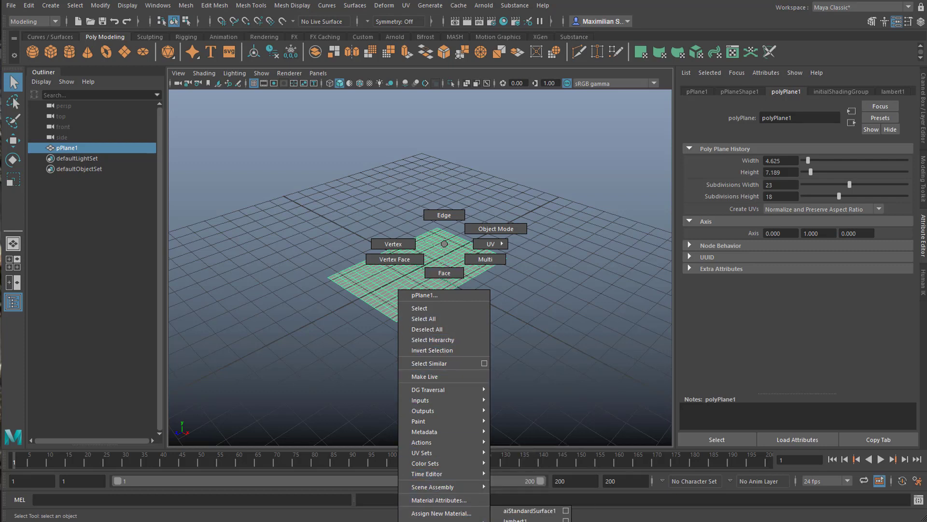
{"action": "left_click", "coordinate": [514, 519]}
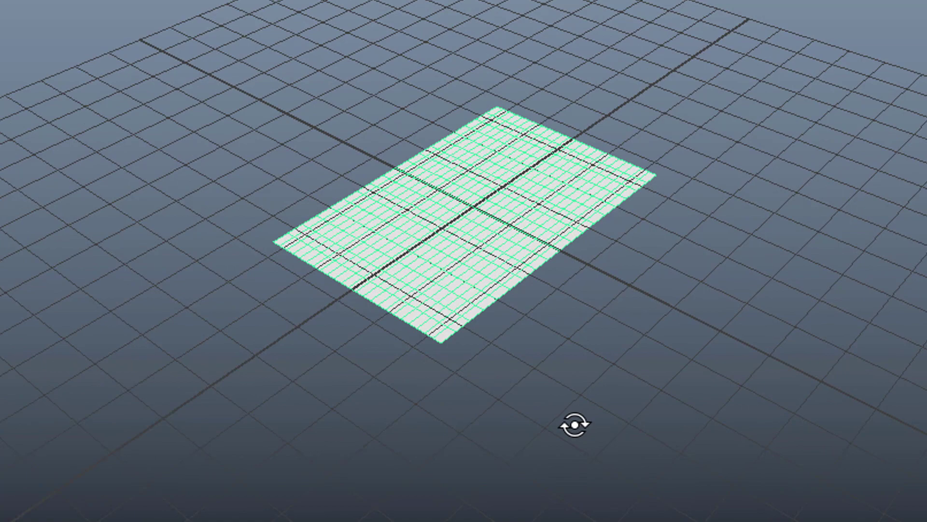
{"action": "left_click_drag", "start_coordinate": [575, 424], "coordinate": [567, 425], "text": "alt"}
{"action": "key", "text": "6"}
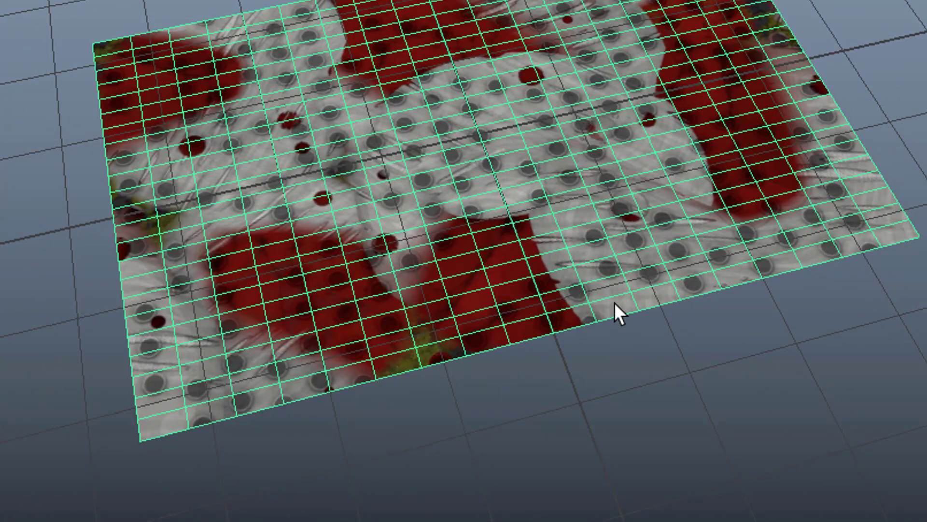
{"action": "left_click_drag", "start_coordinate": [614, 302], "coordinate": [552, 156], "text": "alt"}
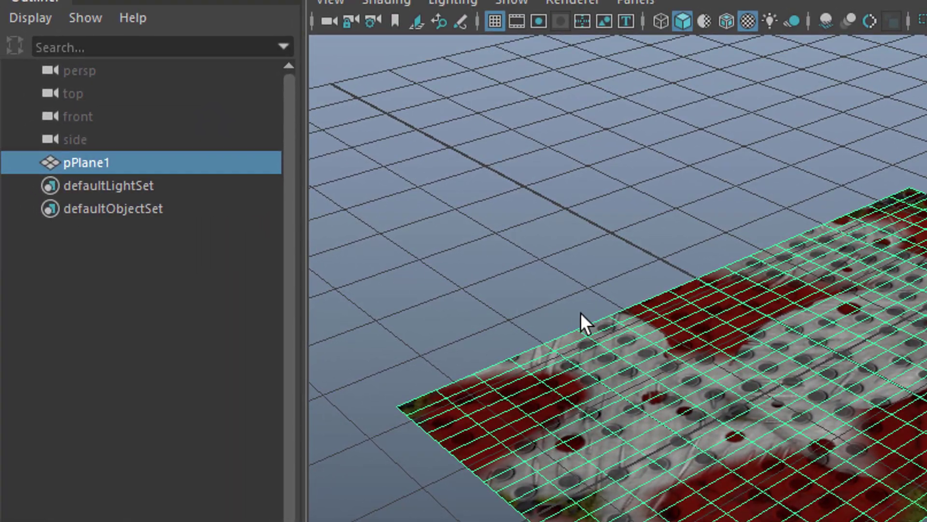
Step: Turn the textured plane into an nCloth object using the FX tools
{"action": "left_click_drag", "start_coordinate": [581, 312], "coordinate": [676, 342], "text": "alt"}
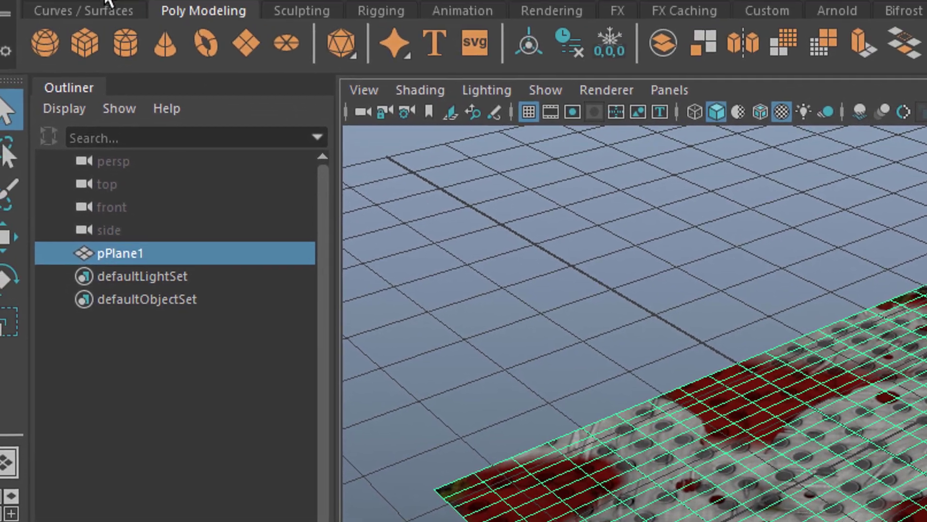
{"action": "left_click", "coordinate": [63, 15]}
{"action": "left_click", "coordinate": [83, 138]}
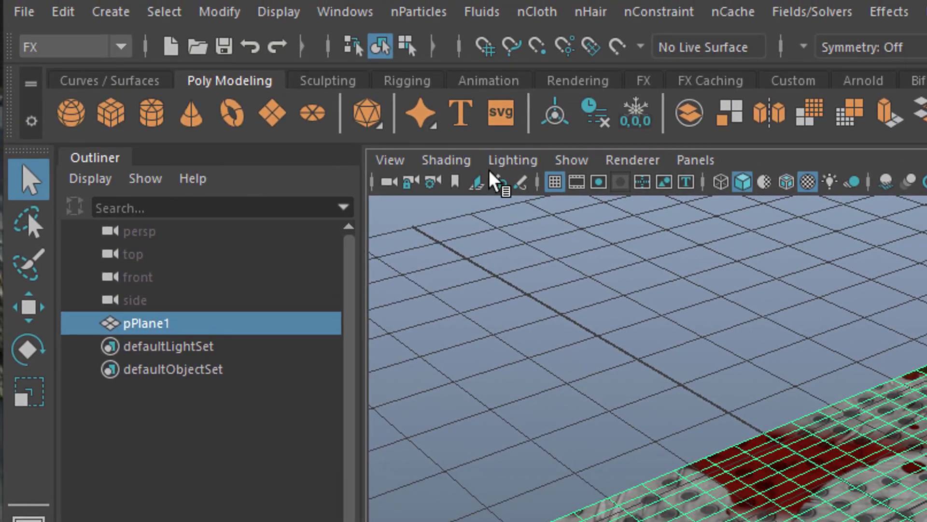
{"action": "left_click", "coordinate": [537, 14]}
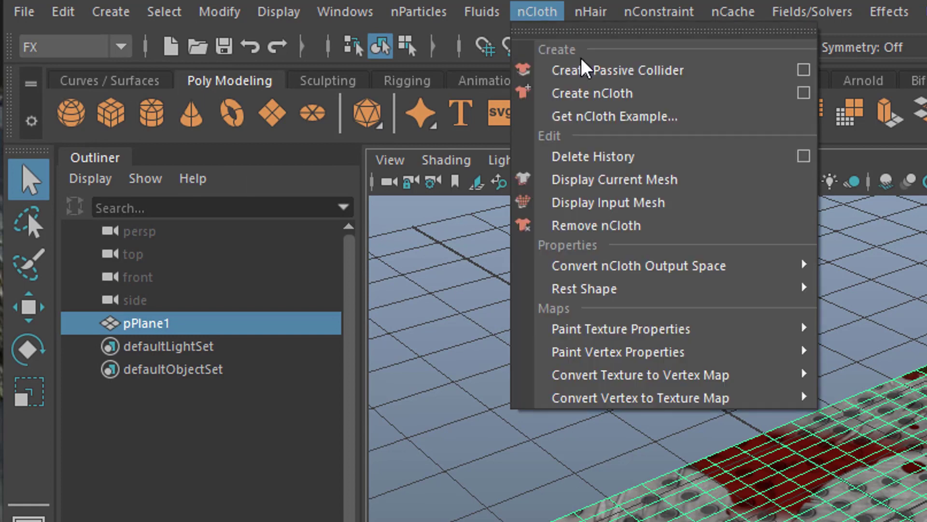
{"action": "left_click", "coordinate": [607, 95]}
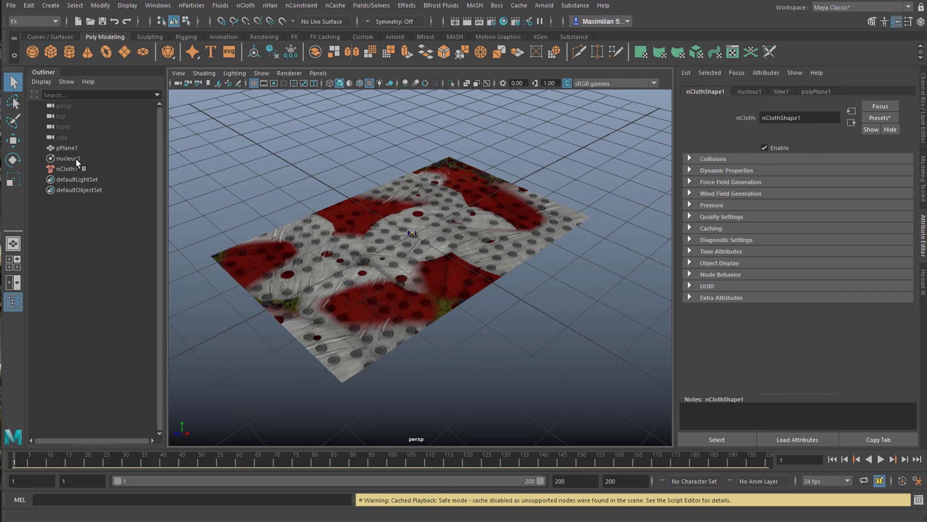
Step: Set the nucleus solver's gravity to 0 and add a turbulence field with magnitude 14.754 to the plane
{"action": "left_click", "coordinate": [73, 159]}
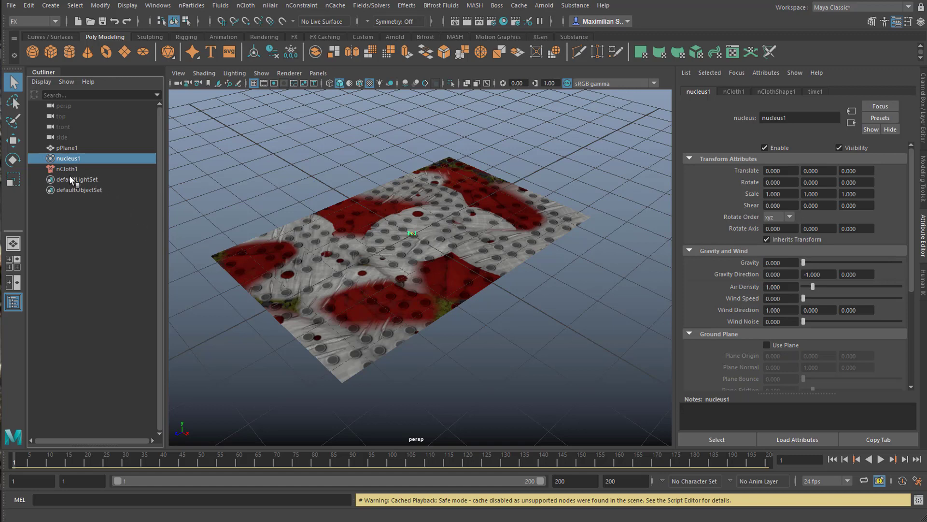
{"action": "left_click", "coordinate": [67, 148]}
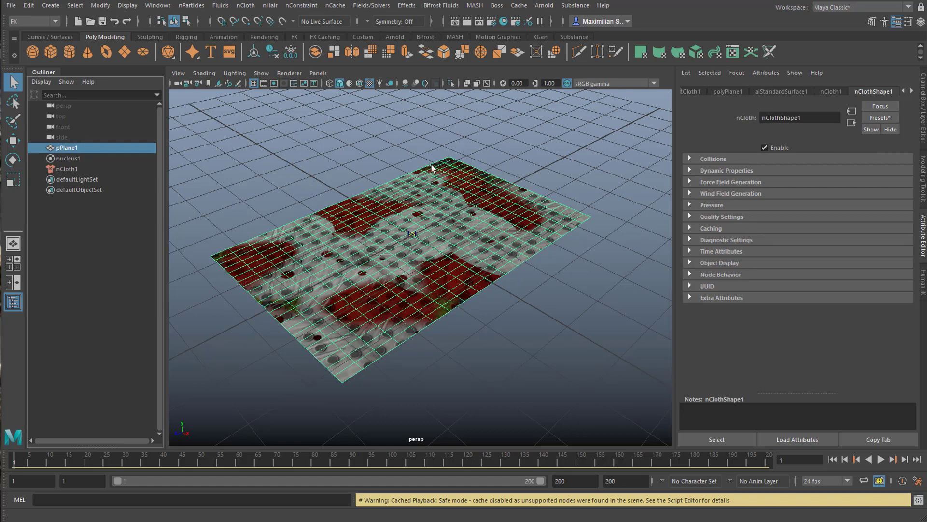
{"action": "left_click", "coordinate": [370, 5]}
{"action": "left_click", "coordinate": [410, 85]}
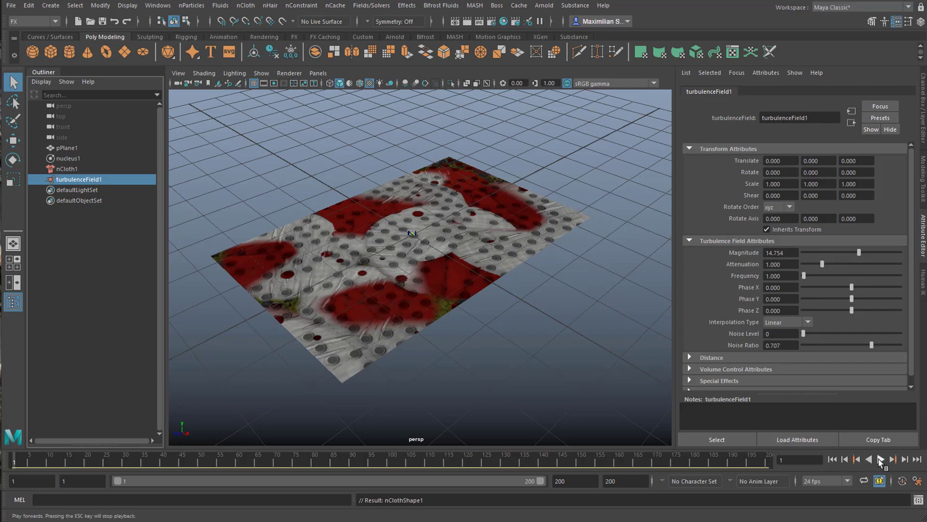
Step: Play back the cloth simulation and examine how the plane deforms from different angles
{"action": "left_click", "coordinate": [881, 459]}
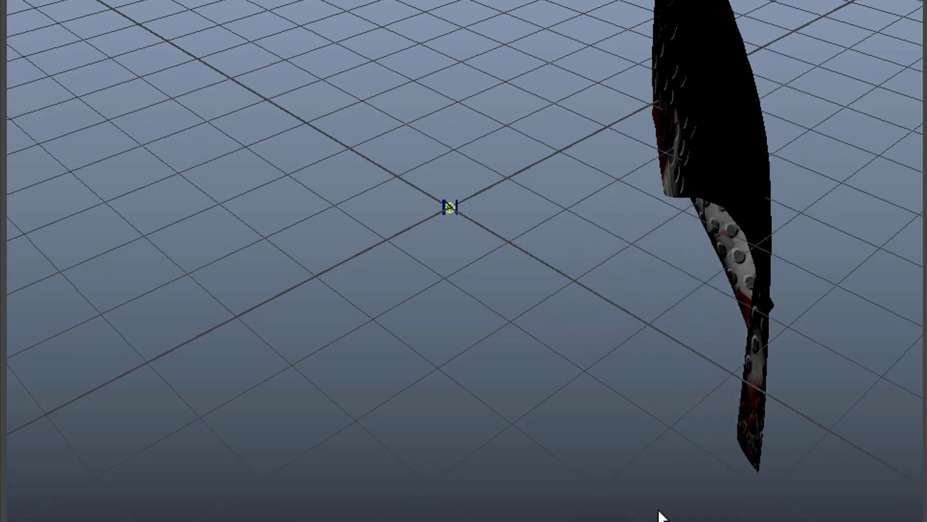
{"action": "left_click_drag", "start_coordinate": [652, 418], "coordinate": [757, 374], "text": "alt"}
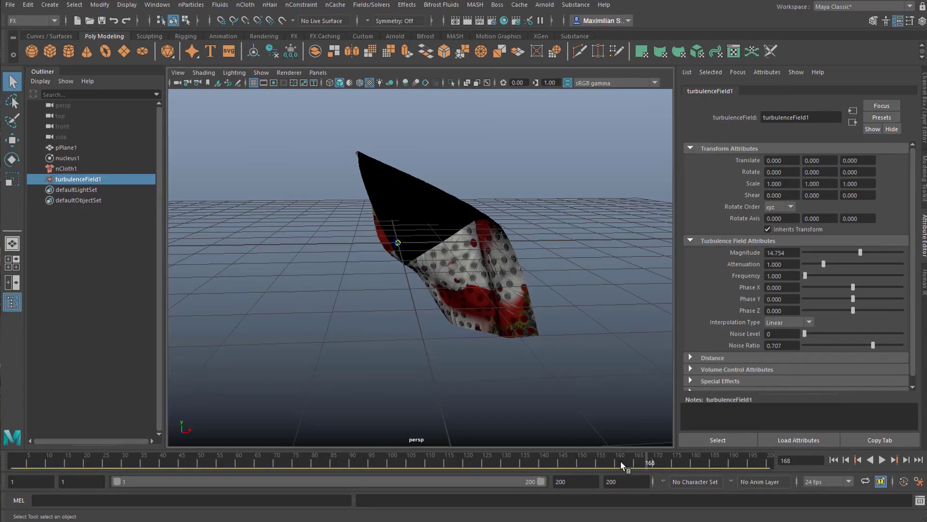
{"action": "left_click_drag", "start_coordinate": [574, 368], "coordinate": [514, 377], "text": "alt"}
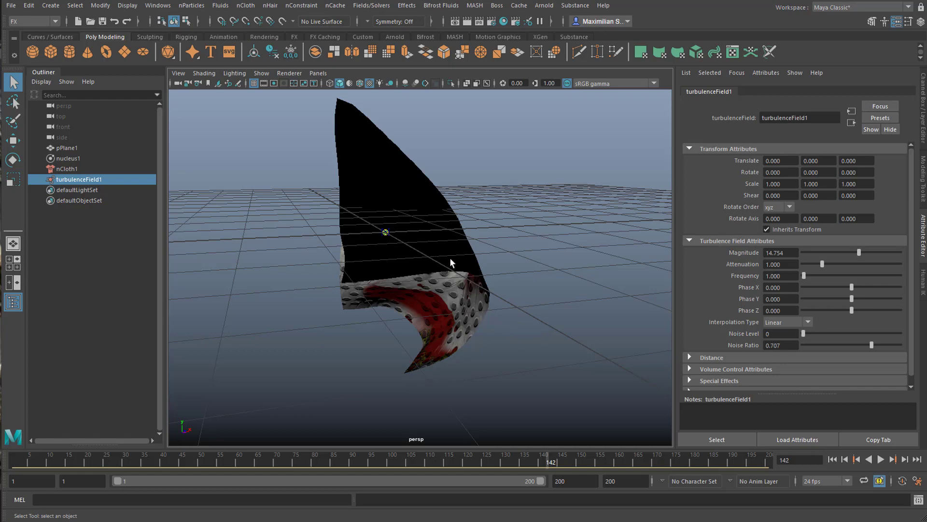
{"action": "left_click", "coordinate": [431, 233]}
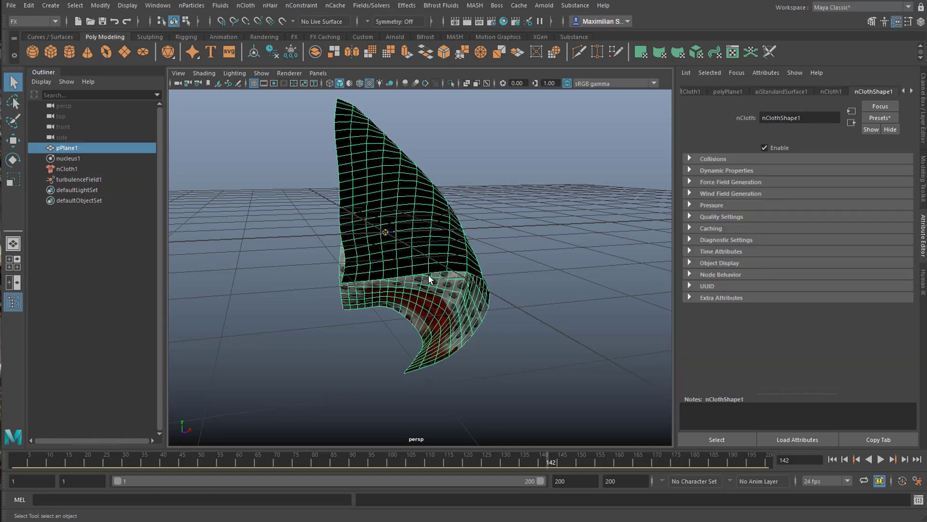
{"action": "left_click_drag", "start_coordinate": [431, 279], "coordinate": [413, 286], "text": "alt"}
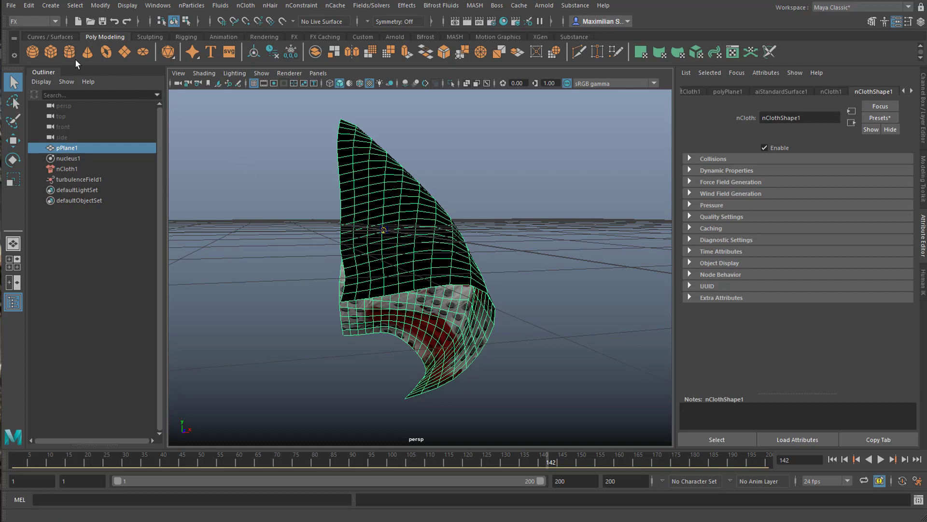
{"action": "left_click", "coordinate": [29, 5]}
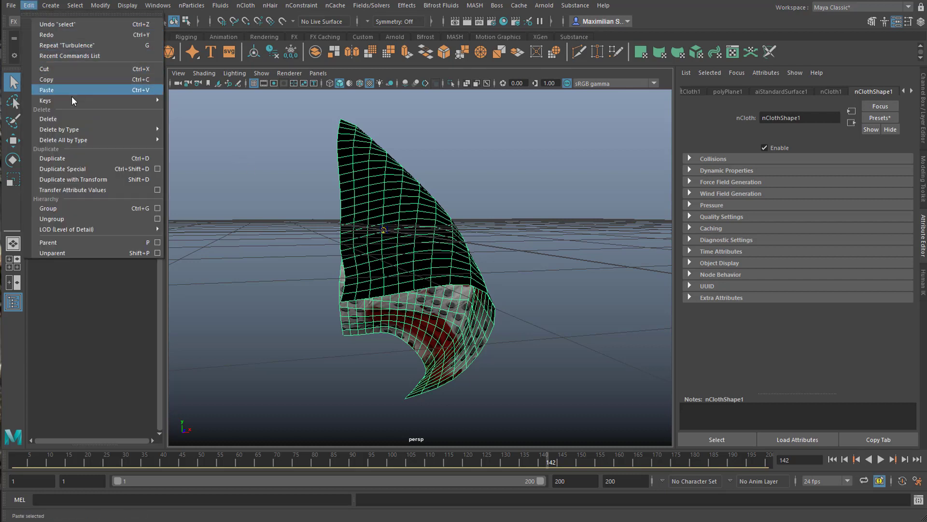
{"action": "mouse_move", "coordinate": [73, 102]}
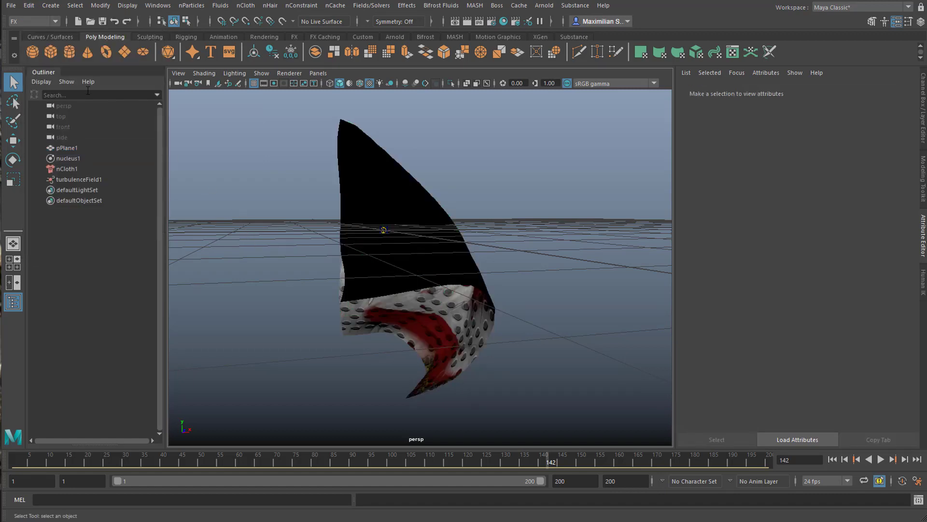
Step: Bake the plane's simulation to keys over the Time Slider range with Shapes enabled and Sample by set to 1
{"action": "left_click", "coordinate": [374, 183]}
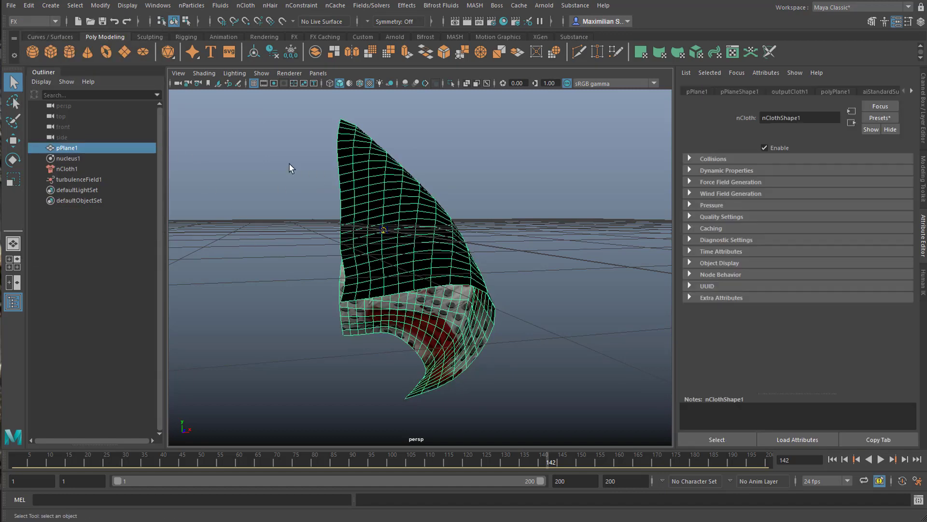
{"action": "left_click", "coordinate": [54, 21]}
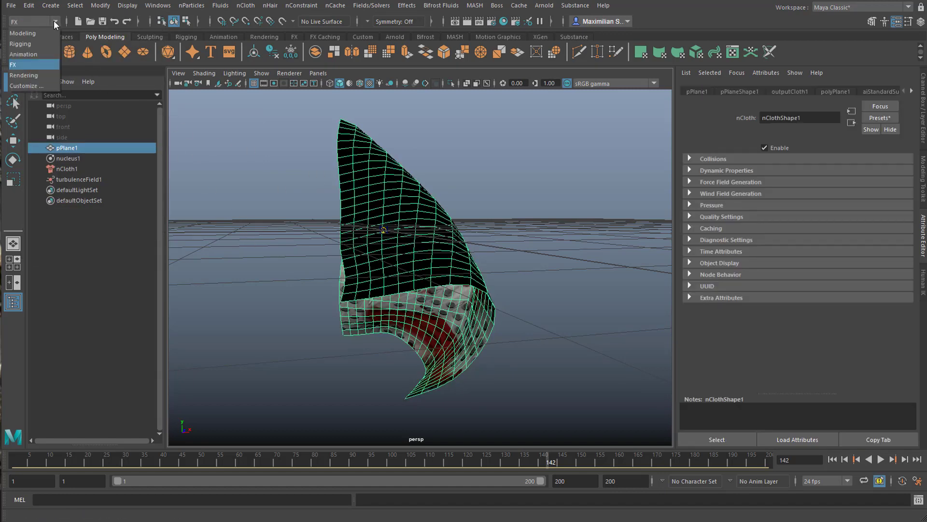
{"action": "left_click", "coordinate": [33, 51]}
{"action": "left_click", "coordinate": [184, 6]}
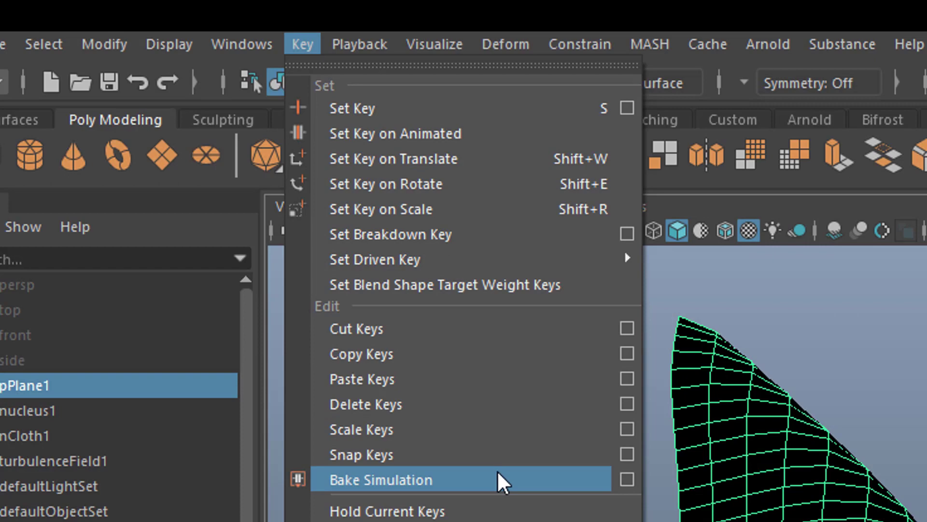
{"action": "left_click", "coordinate": [627, 479]}
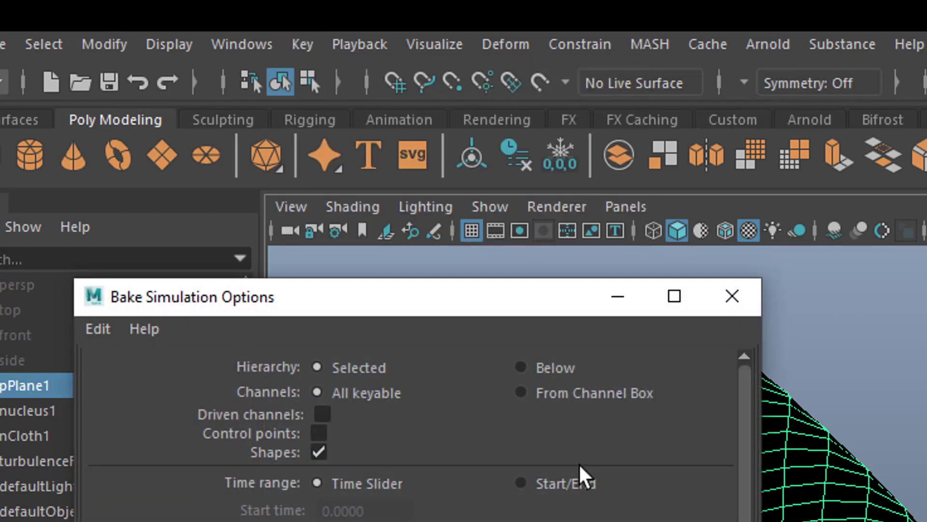
{"action": "left_click_drag", "start_coordinate": [487, 304], "coordinate": [681, 270]}
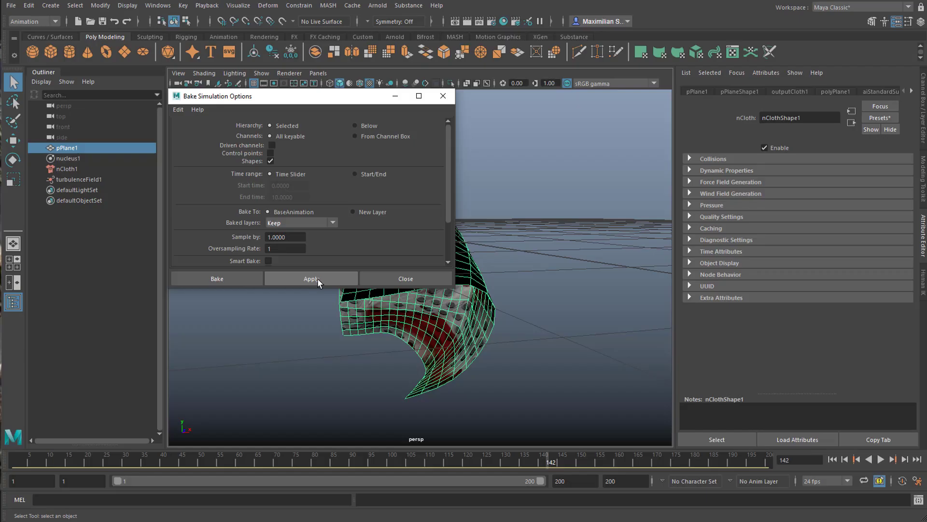
{"action": "left_click", "coordinate": [312, 279]}
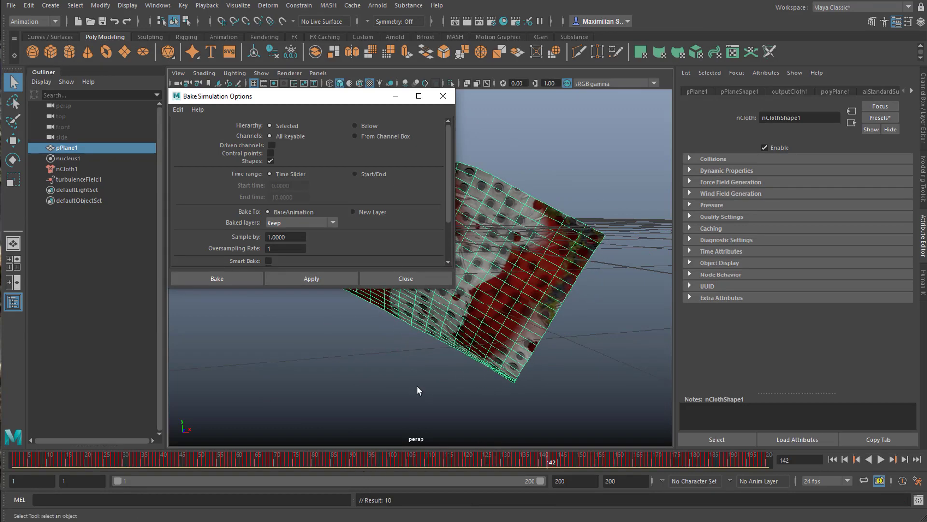
{"action": "left_click", "coordinate": [443, 96]}
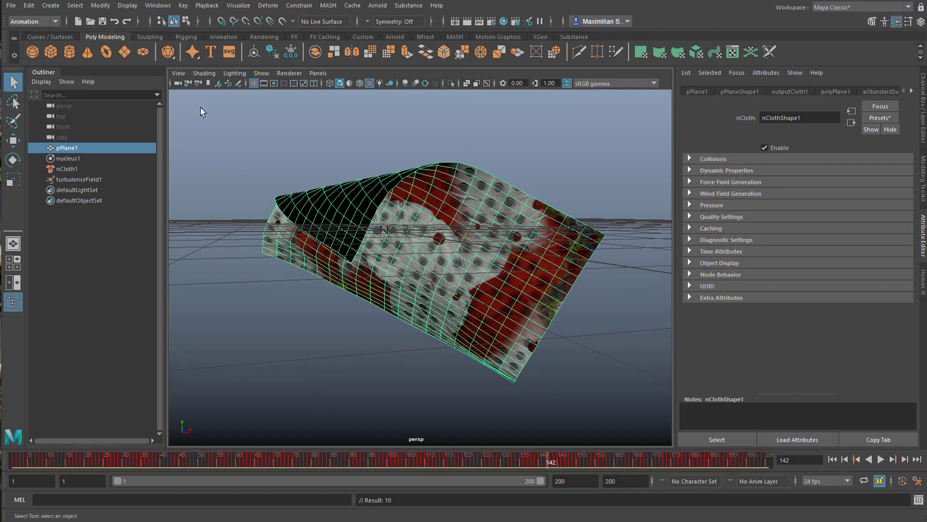
Step: Inspect the plane's baked translate and rotate curves in the Graph Editor and close the editor
{"action": "left_click", "coordinate": [159, 6]}
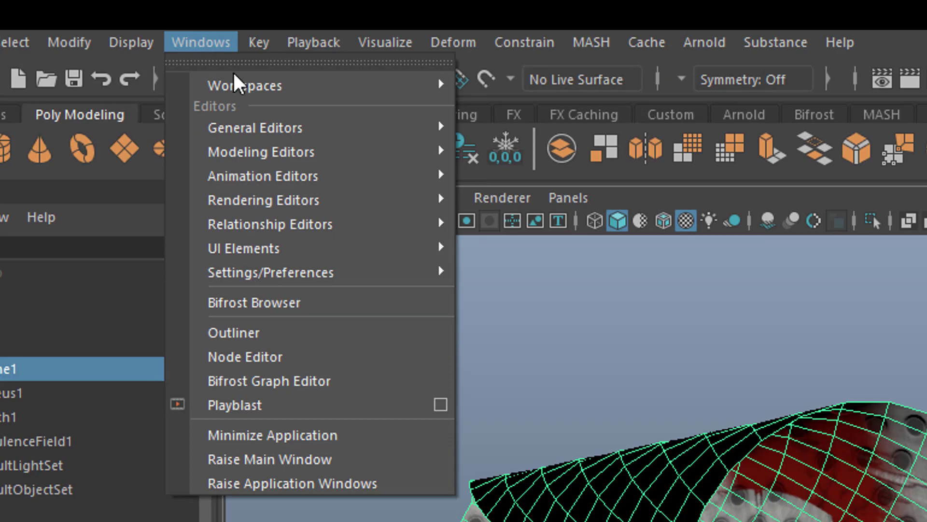
{"action": "mouse_move", "coordinate": [323, 177]}
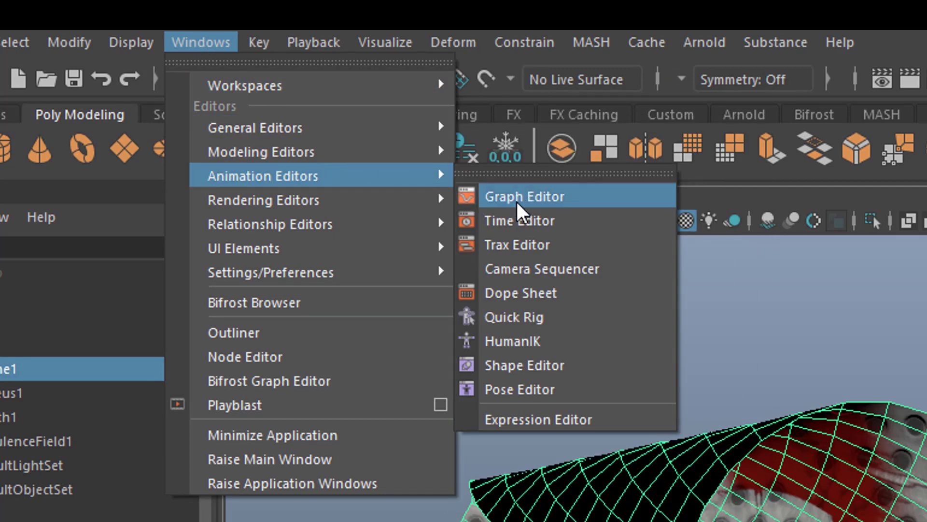
{"action": "left_click", "coordinate": [516, 198]}
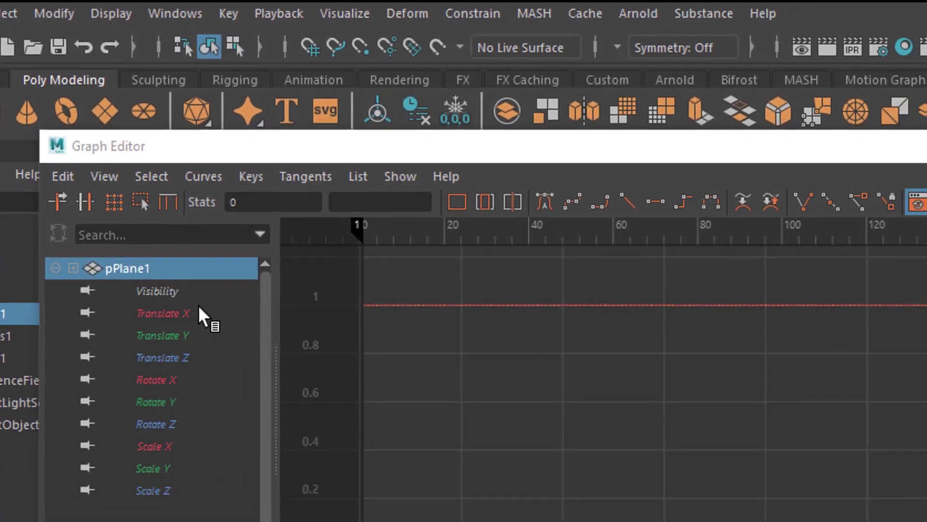
{"action": "left_click", "coordinate": [182, 356]}
{"action": "left_click", "coordinate": [182, 404]}
{"action": "left_click", "coordinate": [174, 475]}
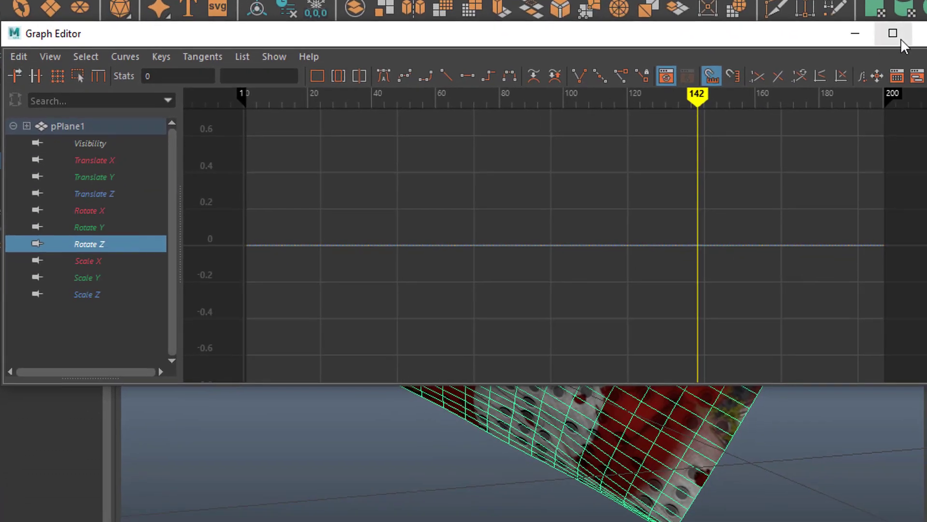
{"action": "left_click", "coordinate": [924, 34]}
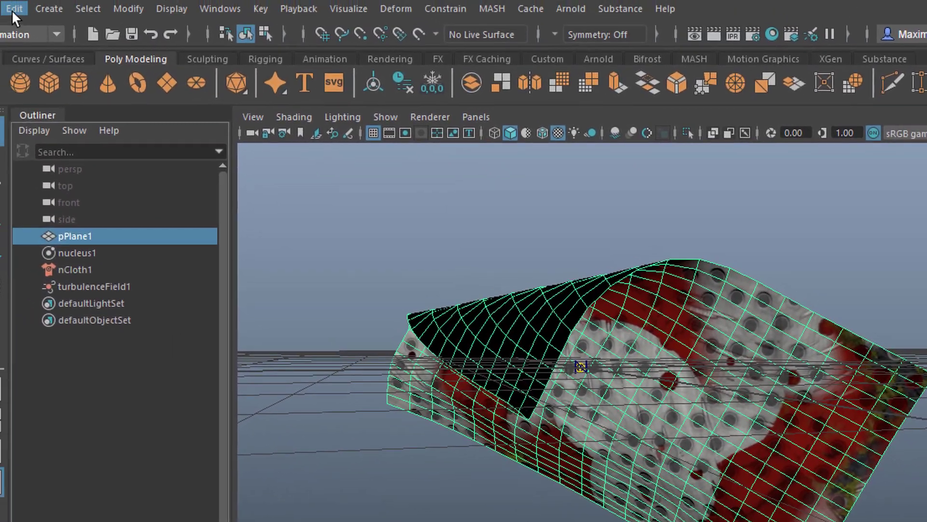
Step: Delete all static channels in the scene to clear the flat keys baked on the plane
{"action": "left_click", "coordinate": [34, 22]}
{"action": "mouse_move", "coordinate": [136, 243]}
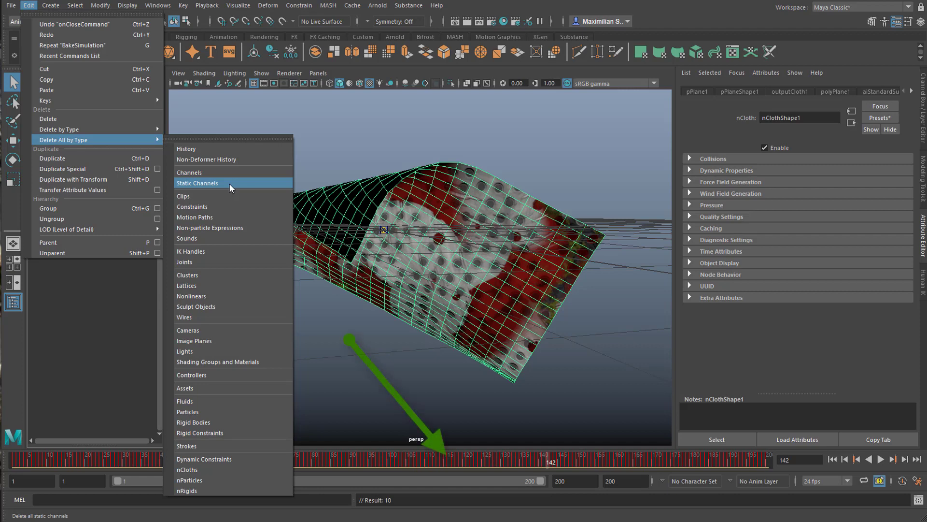
{"action": "left_click", "coordinate": [230, 187]}
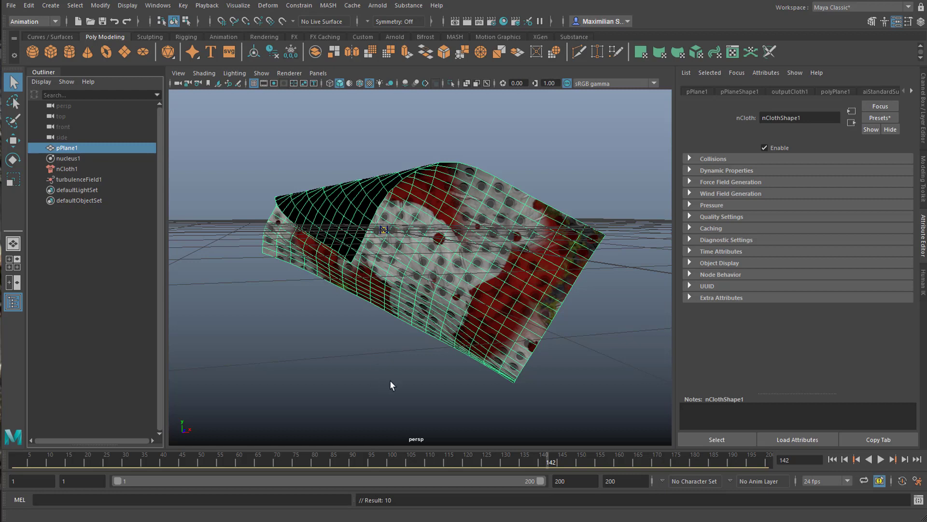
Step: Switch the plane to vertex component mode and select all of its vertices
{"action": "right_click", "coordinate": [437, 209]}
{"action": "right_click_drag", "start_coordinate": [488, 211], "coordinate": [391, 209]}
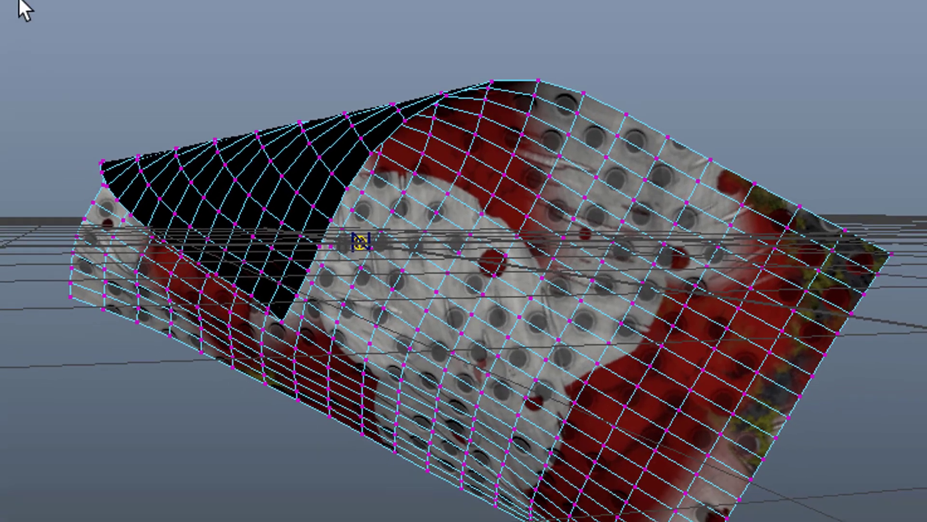
{"action": "left_click_drag", "start_coordinate": [22, 7], "coordinate": [869, 520]}
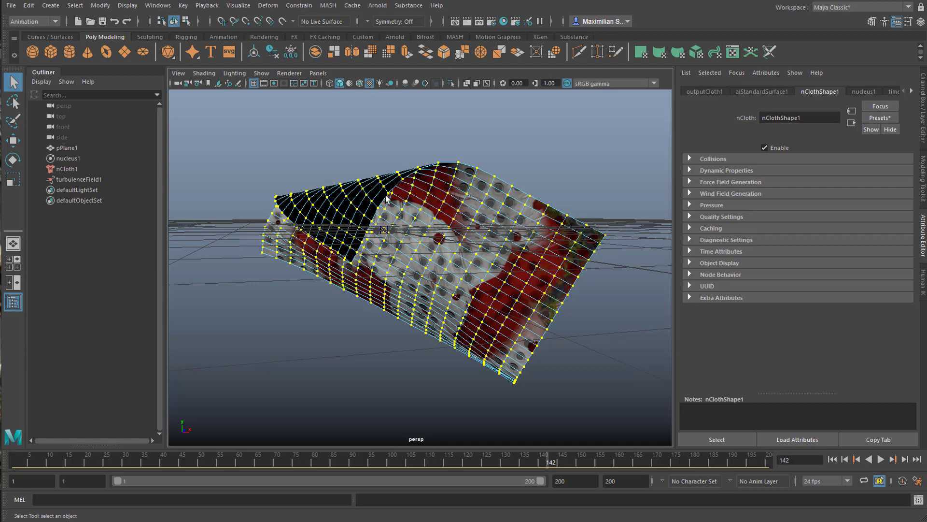
Step: Bake the selected vertices' simulation over the Time Slider range with Control points enabled, Shapes disabled and Sample by set to 1, closing the options
{"action": "left_click", "coordinate": [28, 6]}
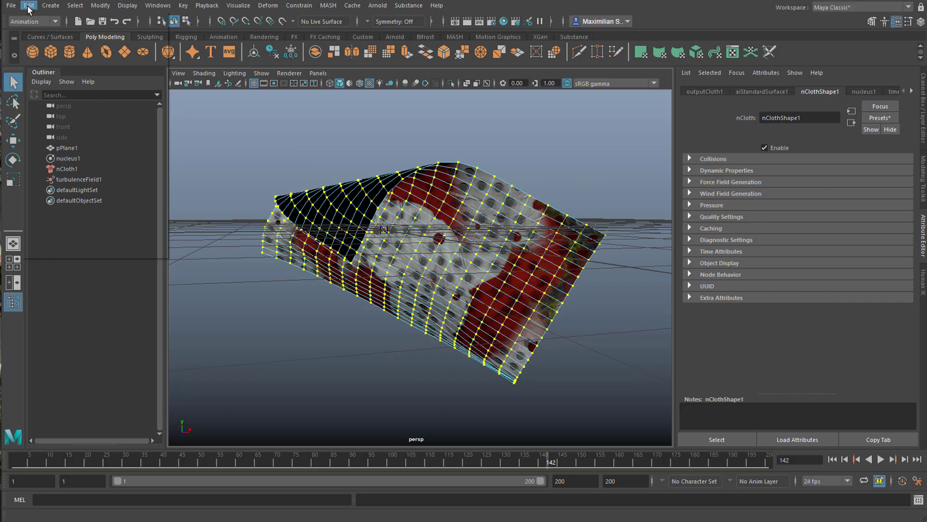
{"action": "mouse_move", "coordinate": [85, 103]}
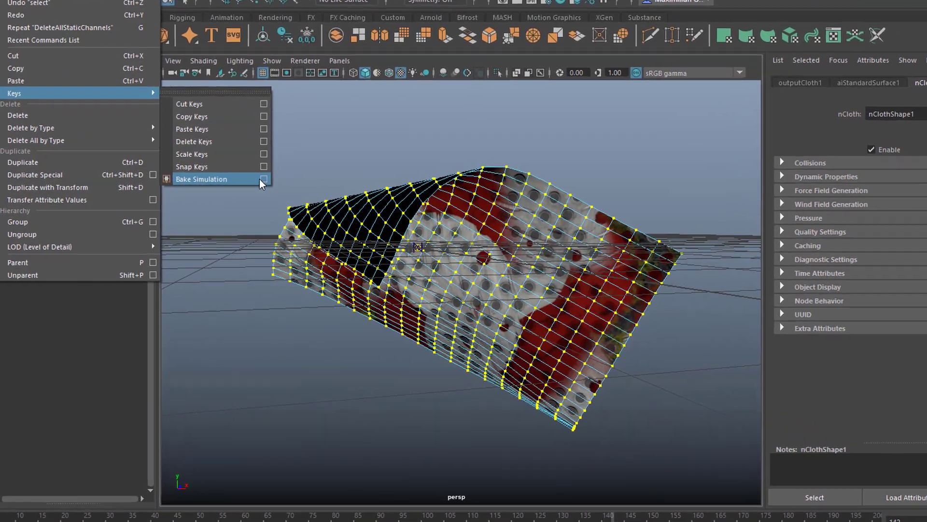
{"action": "left_click", "coordinate": [259, 175]}
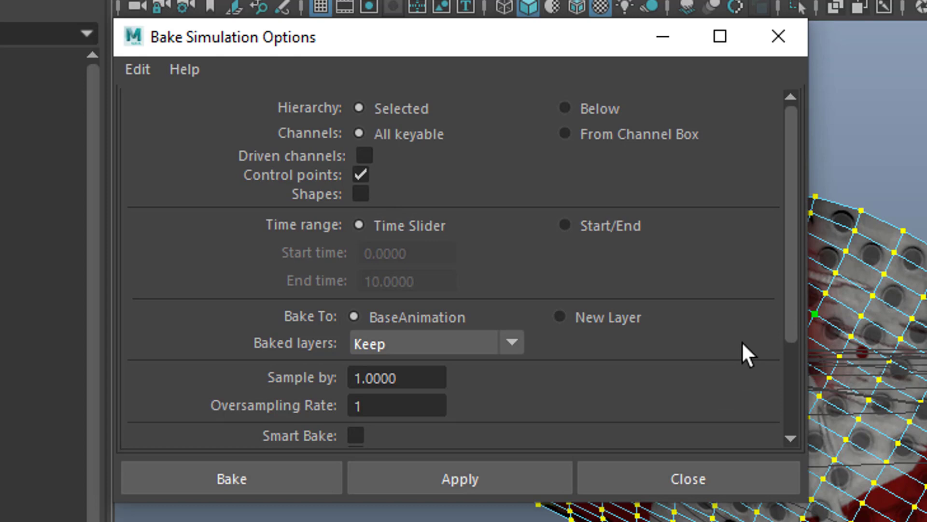
{"action": "left_click", "coordinate": [479, 478]}
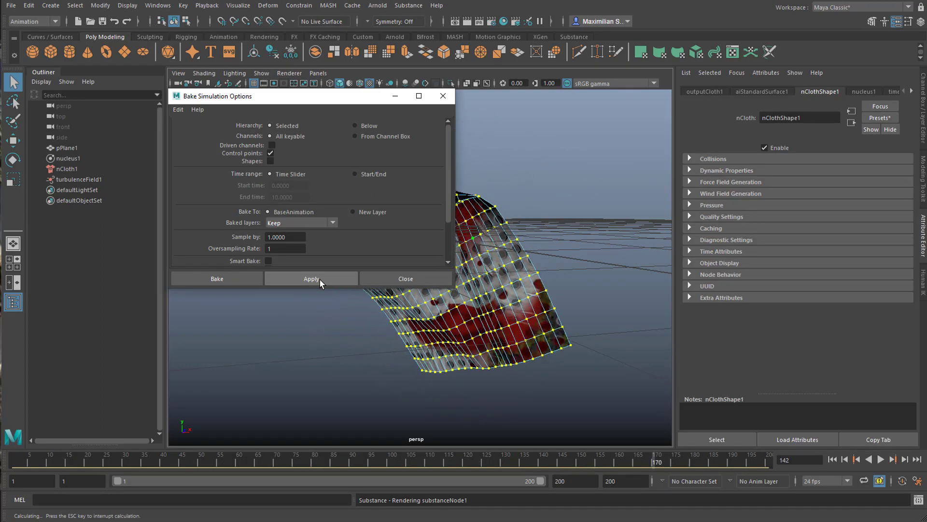
{"action": "left_click", "coordinate": [443, 96]}
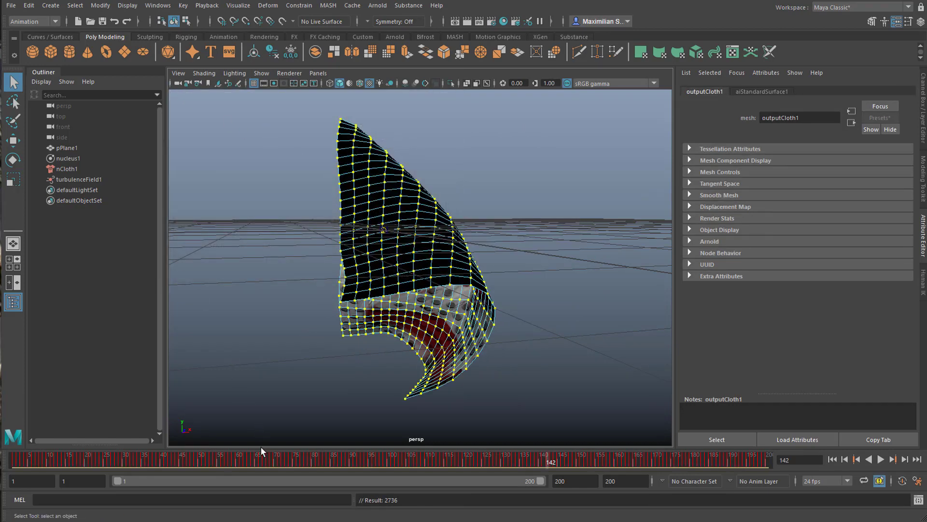
Step: Inspect the baked vertex point curves in the Graph Editor, from the first vertex's X curve to all vertices together
{"action": "left_click", "coordinate": [158, 5]}
{"action": "mouse_move", "coordinate": [187, 46]}
{"action": "mouse_move", "coordinate": [188, 63]}
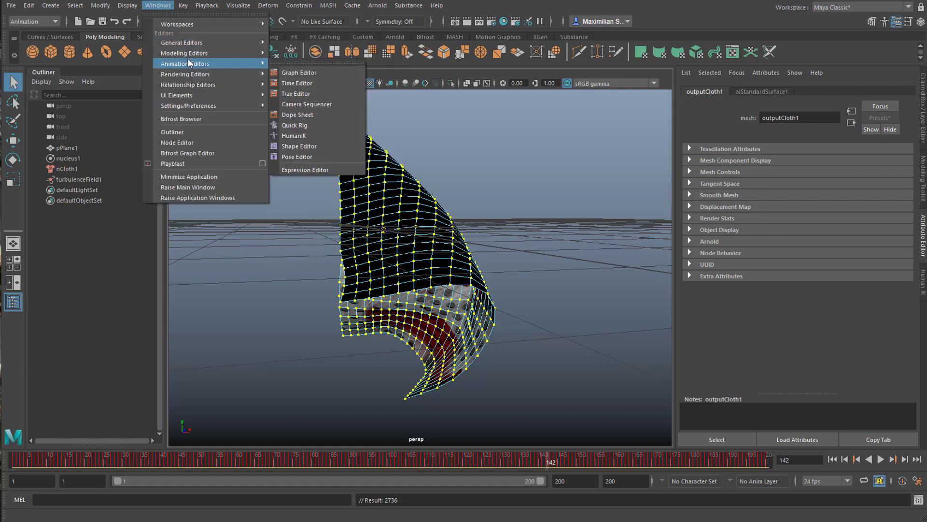
{"action": "left_click", "coordinate": [300, 70]}
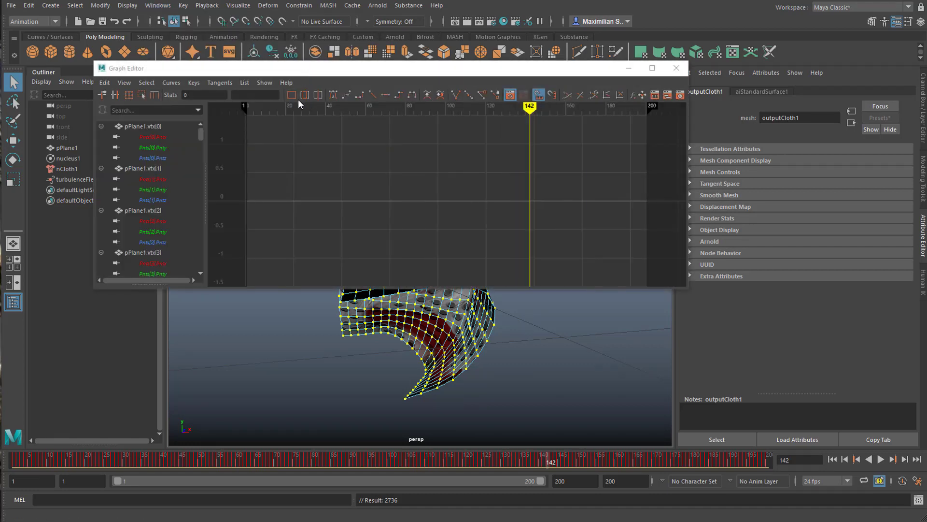
{"action": "left_click", "coordinate": [159, 138]}
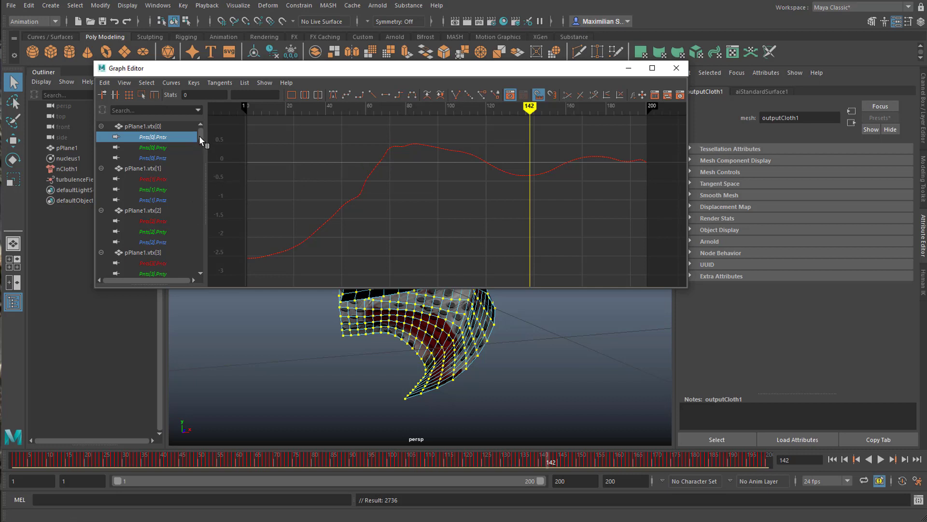
{"action": "left_click_drag", "start_coordinate": [200, 137], "coordinate": [205, 265]}
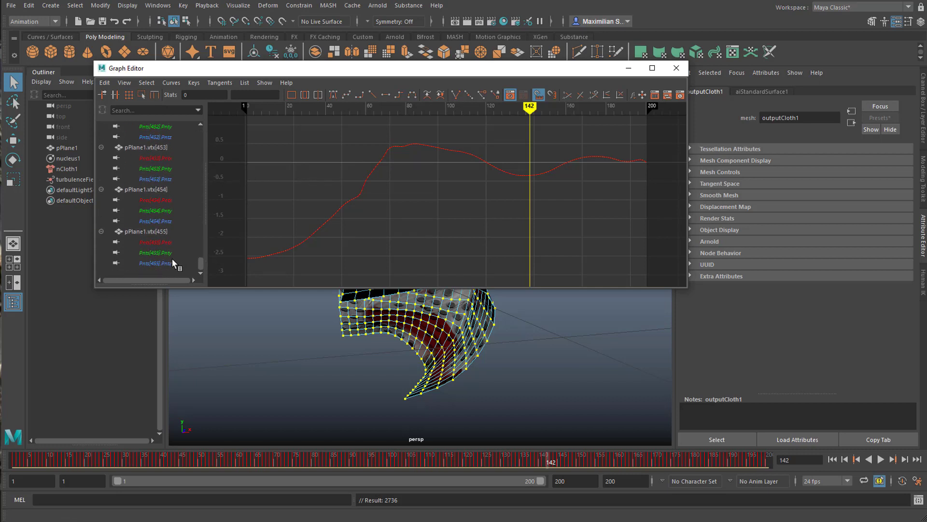
{"action": "left_click", "coordinate": [183, 253], "text": "shift"}
{"action": "scroll", "coordinate": [531, 318], "scroll_direction": "down", "scroll_amount": 3}
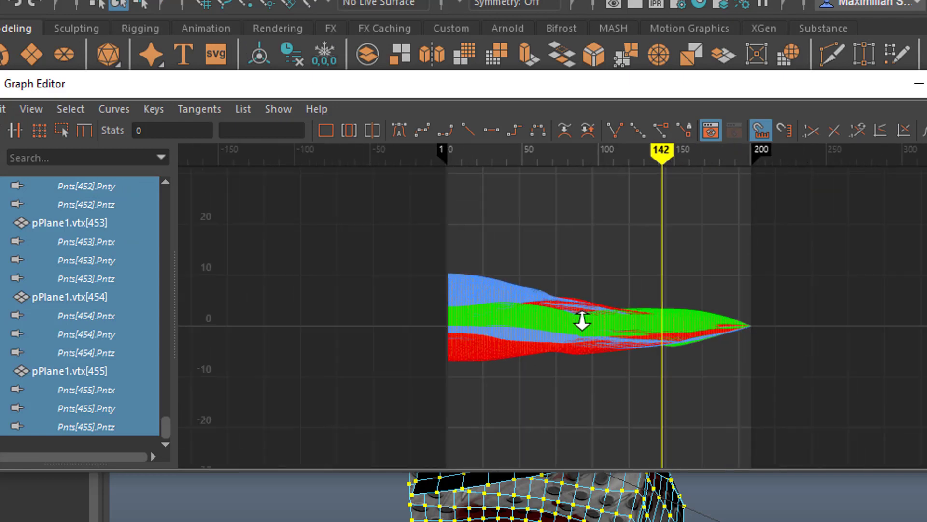
{"action": "key", "text": "f"}
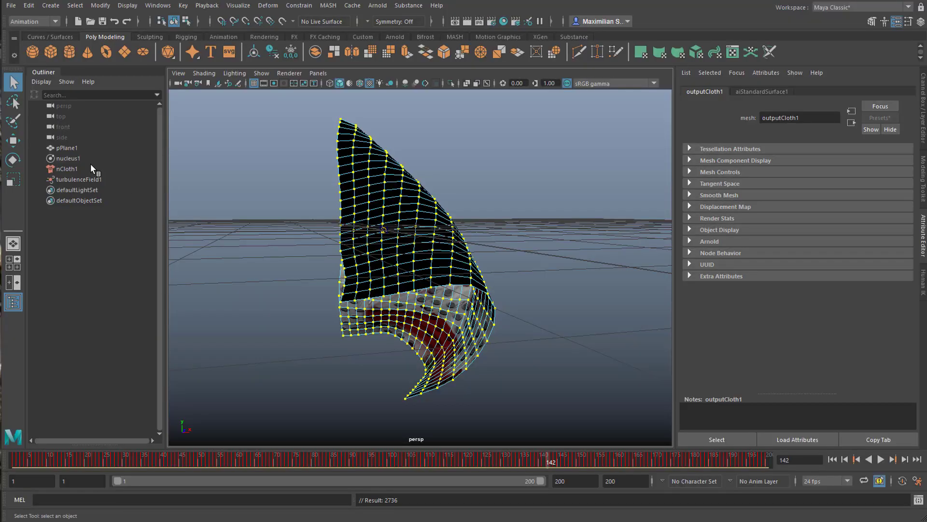
Step: Show shape nodes in the Outliner and select the outputCloth1 shape under pPlane1
{"action": "right_click", "coordinate": [65, 149]}
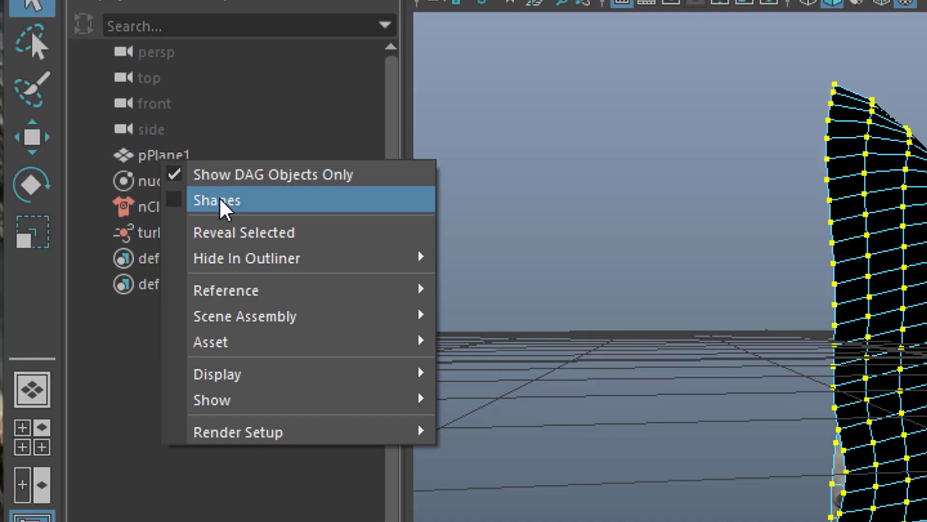
{"action": "left_click", "coordinate": [219, 197]}
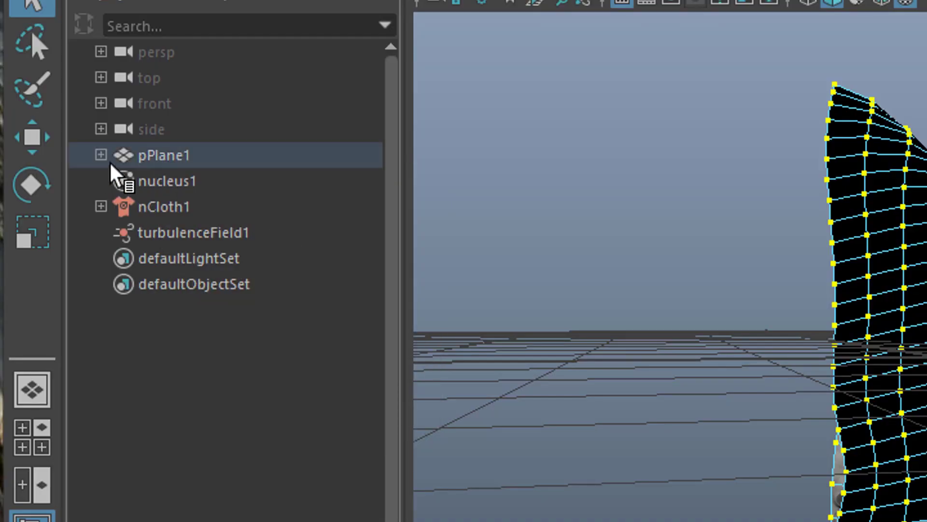
{"action": "left_click", "coordinate": [166, 158]}
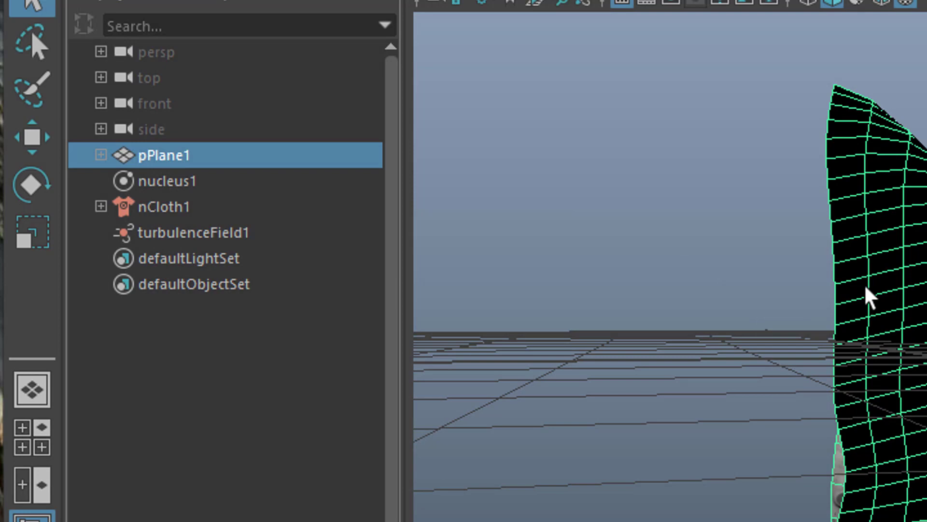
{"action": "left_click", "coordinate": [101, 155]}
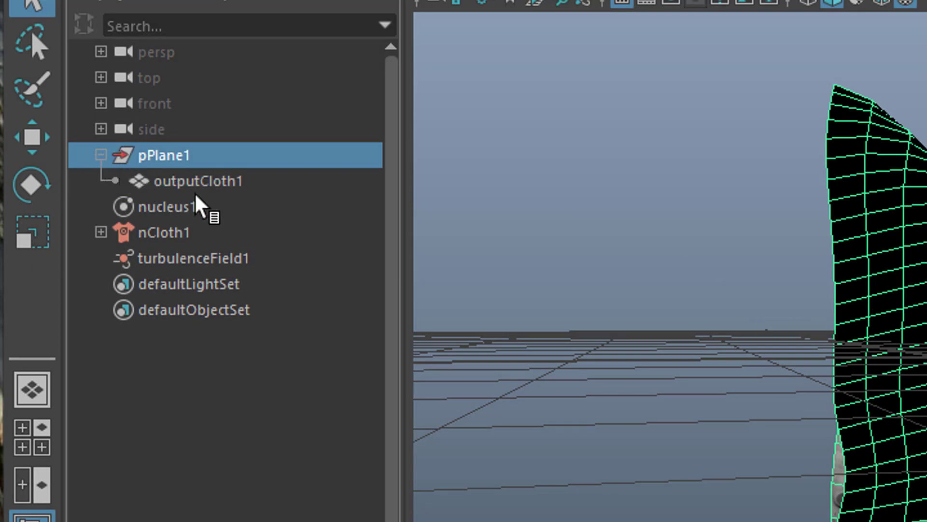
{"action": "left_click", "coordinate": [240, 182]}
Step: Add the selected outputCloth1 animation from the scene to the Time Editor as a clip
{"action": "left_click", "coordinate": [392, 0]}
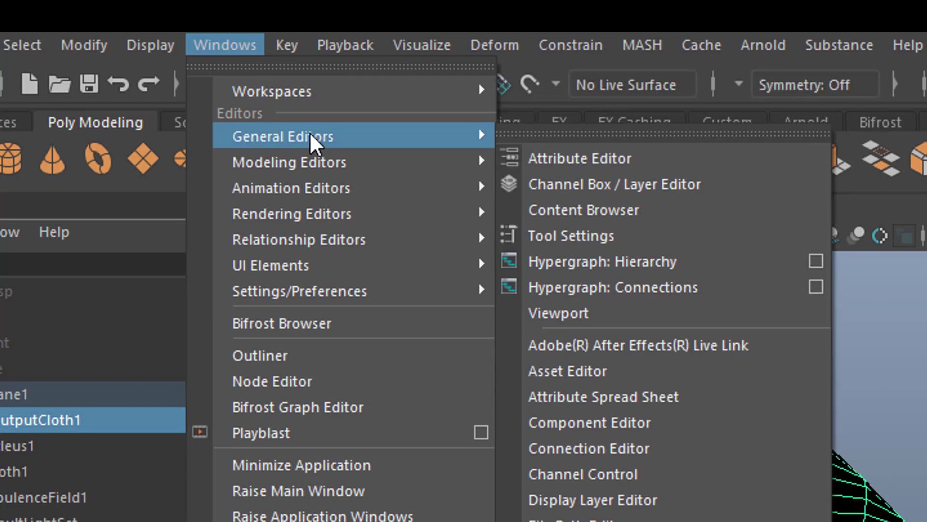
{"action": "mouse_move", "coordinate": [312, 191]}
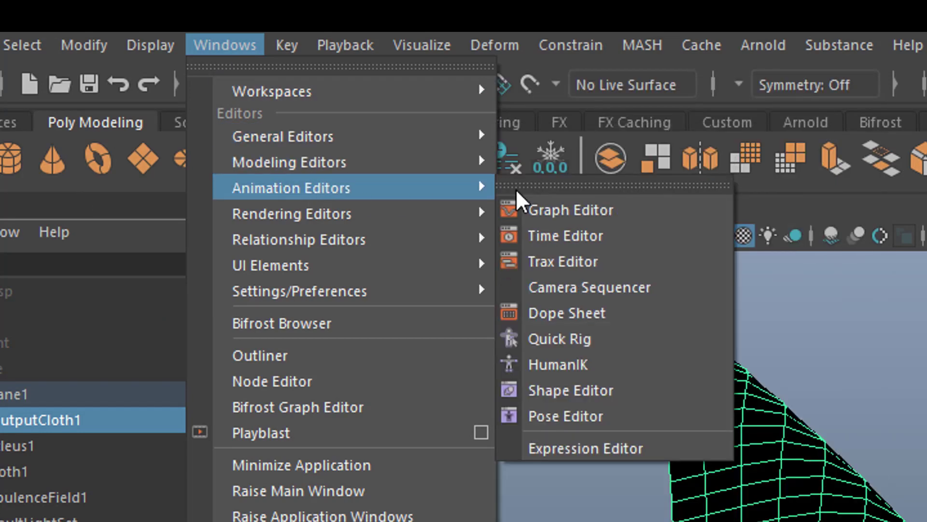
{"action": "left_click", "coordinate": [571, 237]}
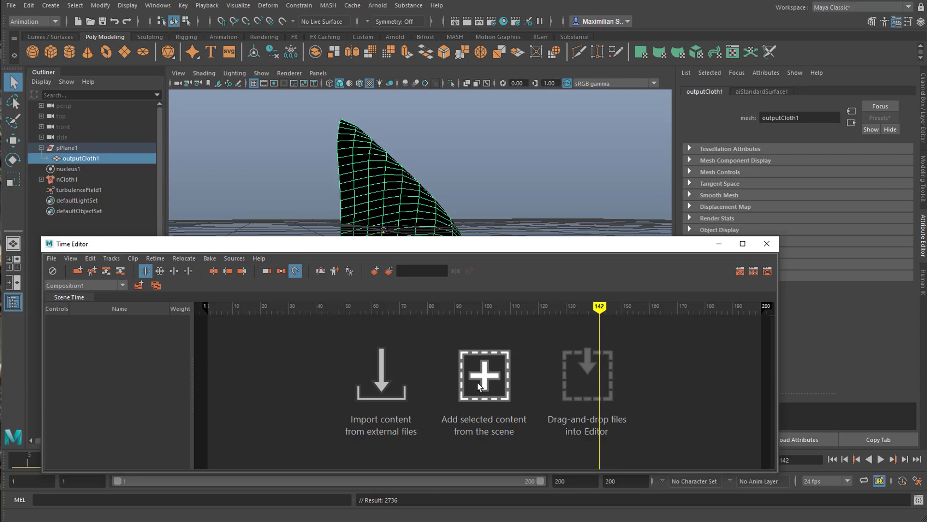
{"action": "left_click", "coordinate": [478, 385]}
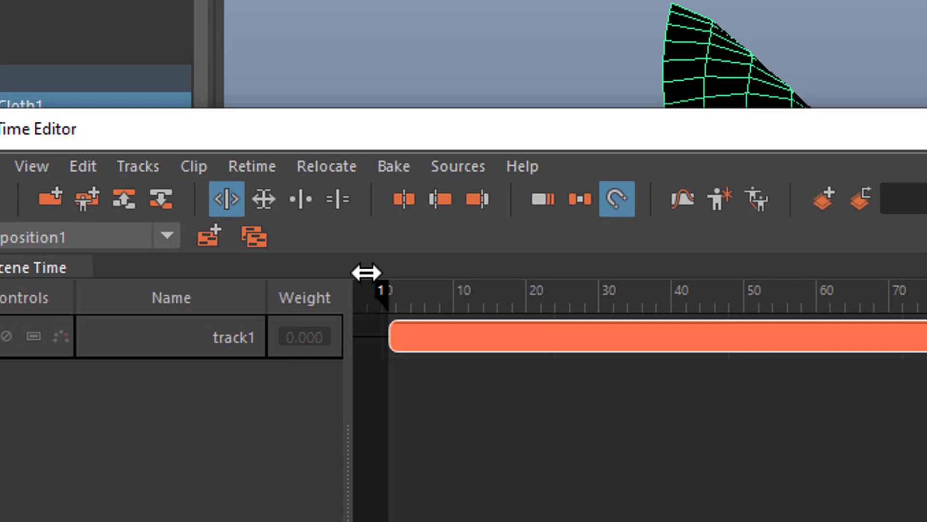
Step: Create a time warp for the cloth clip and bring its curve into view for editing by minimizing the Time Editor
{"action": "left_click", "coordinate": [251, 167]}
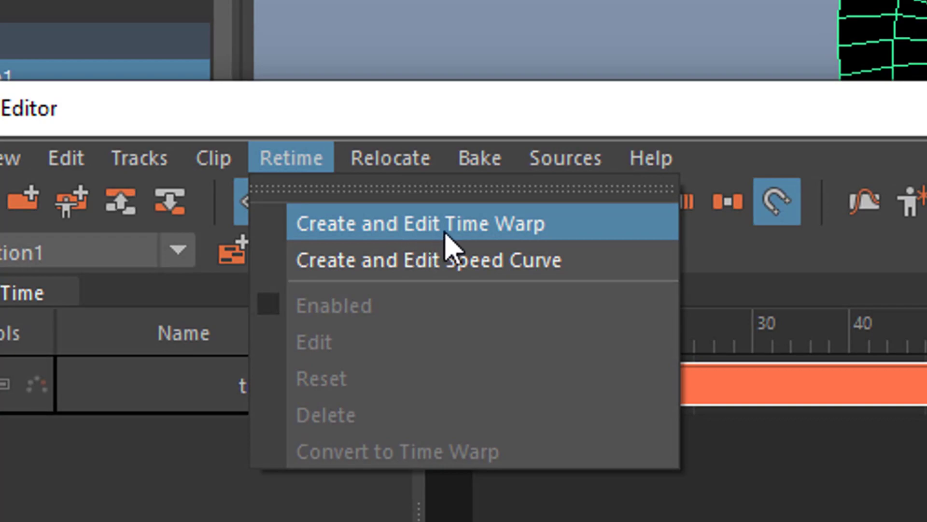
{"action": "left_click", "coordinate": [472, 231]}
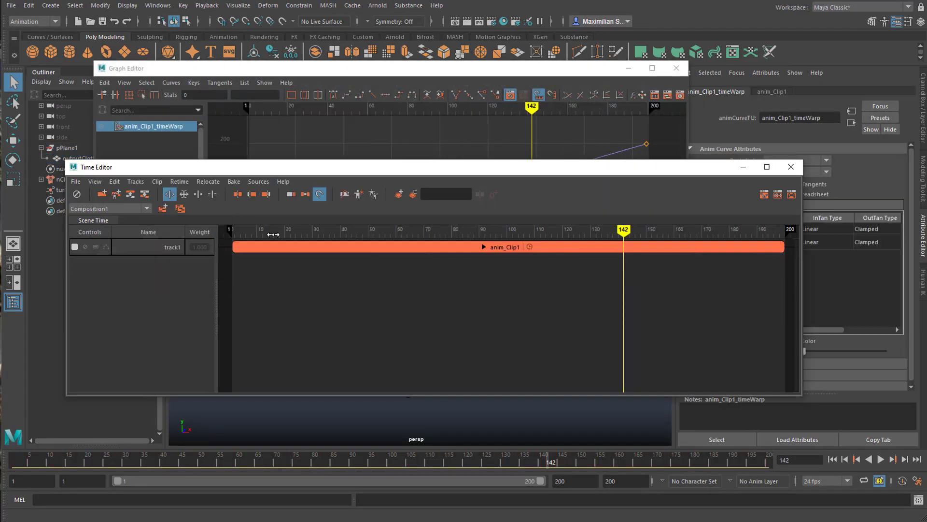
{"action": "left_click", "coordinate": [742, 169]}
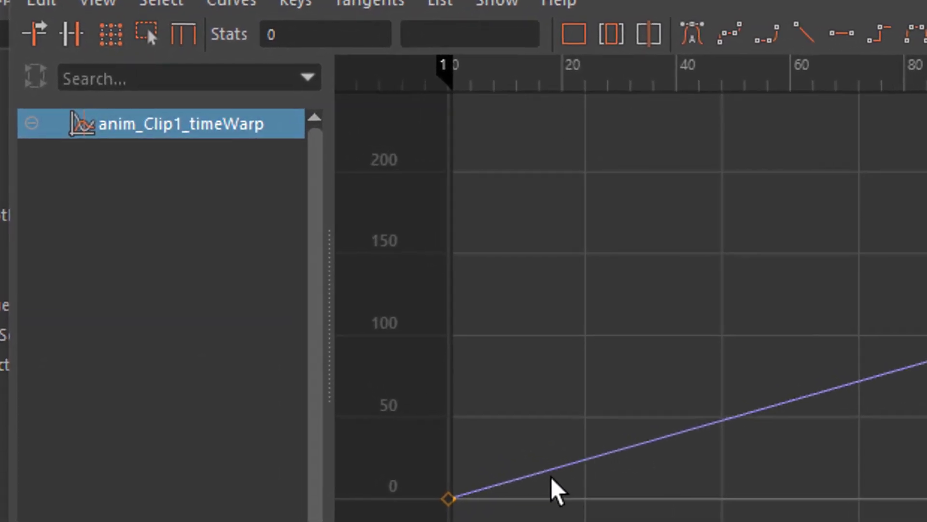
Step: Reverse the clip's time warp curve by setting the last key's value to 0 and the first key's value to 199
{"action": "left_click", "coordinate": [459, 511]}
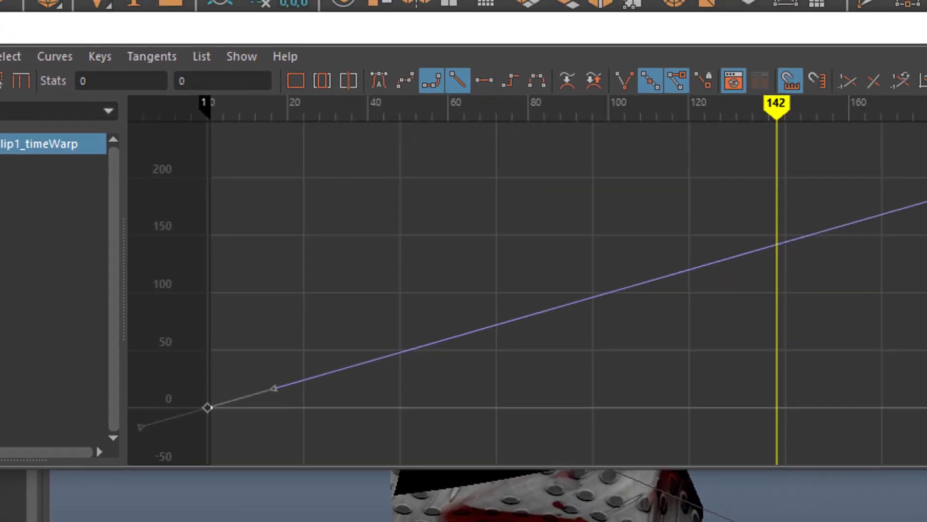
{"action": "left_click", "coordinate": [905, 178]}
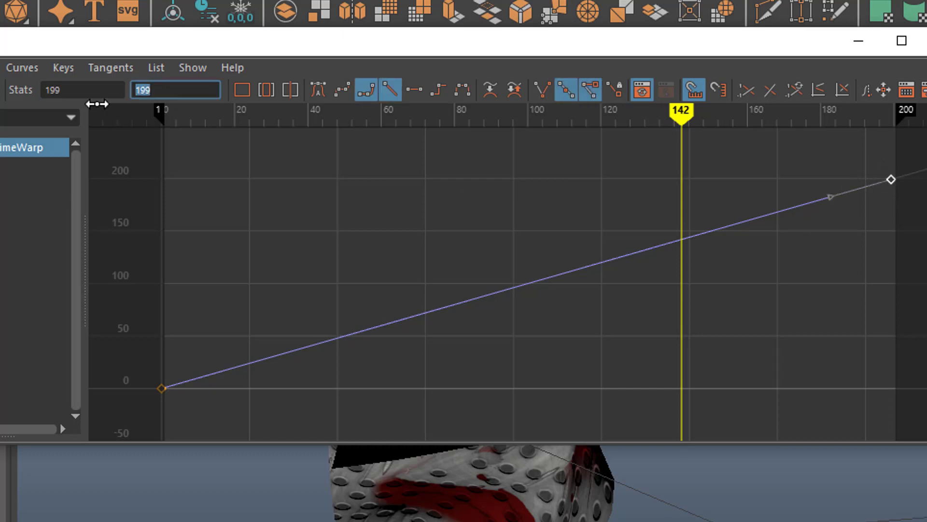
{"action": "key", "text": "Return"}
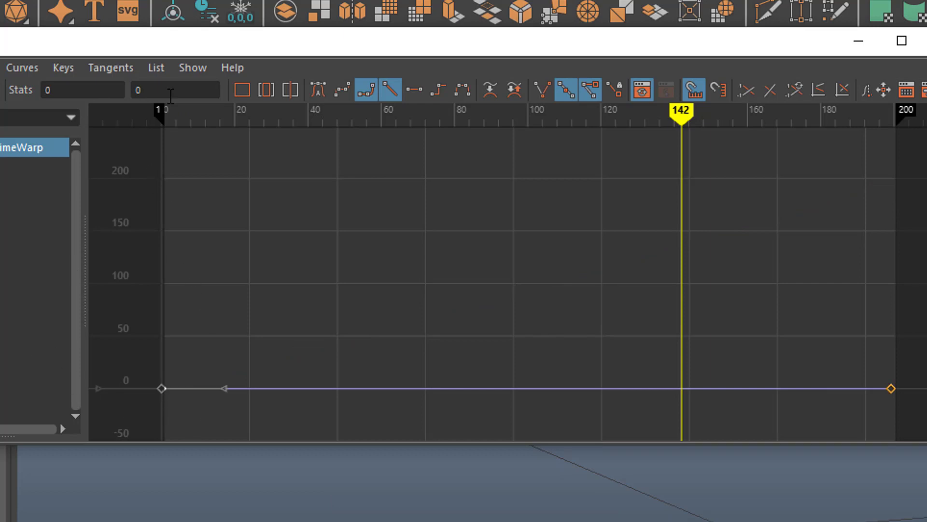
{"action": "type", "text": "199"}
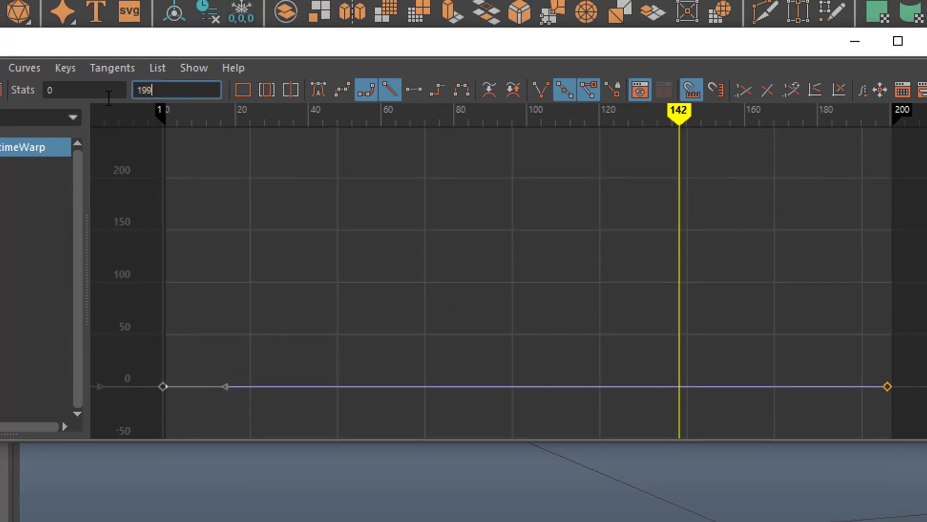
{"action": "key", "text": "Return"}
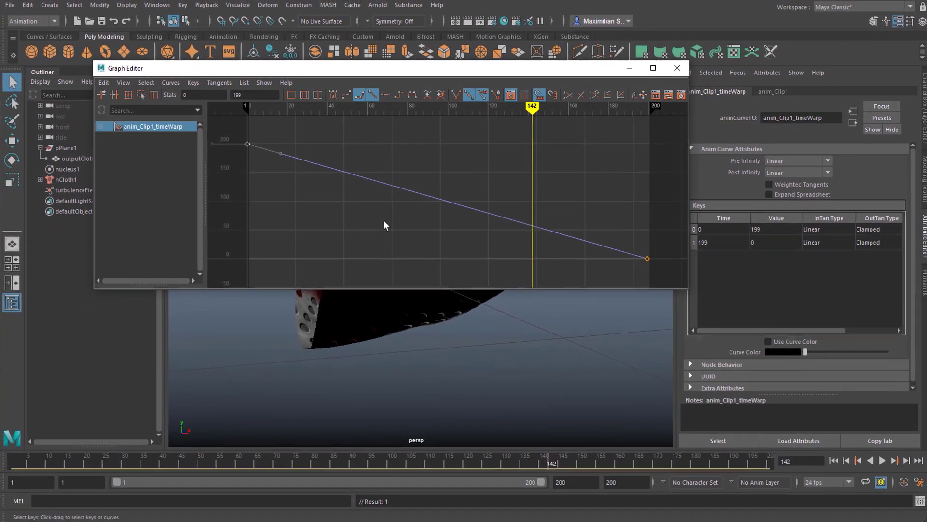
Step: Close the Graph Editor and play the time-warped cloth animation from the first frame
{"action": "left_click", "coordinate": [676, 68]}
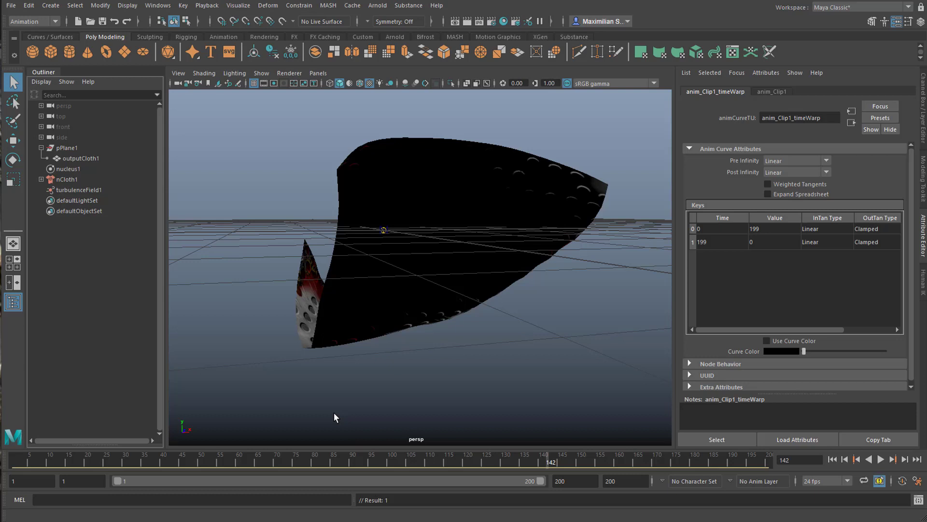
{"action": "left_click", "coordinate": [837, 462]}
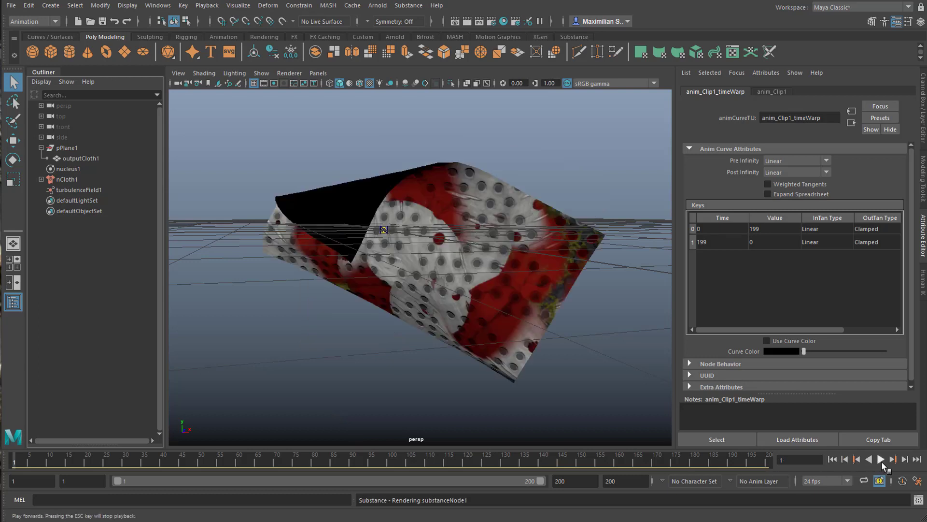
{"action": "left_click", "coordinate": [882, 463]}
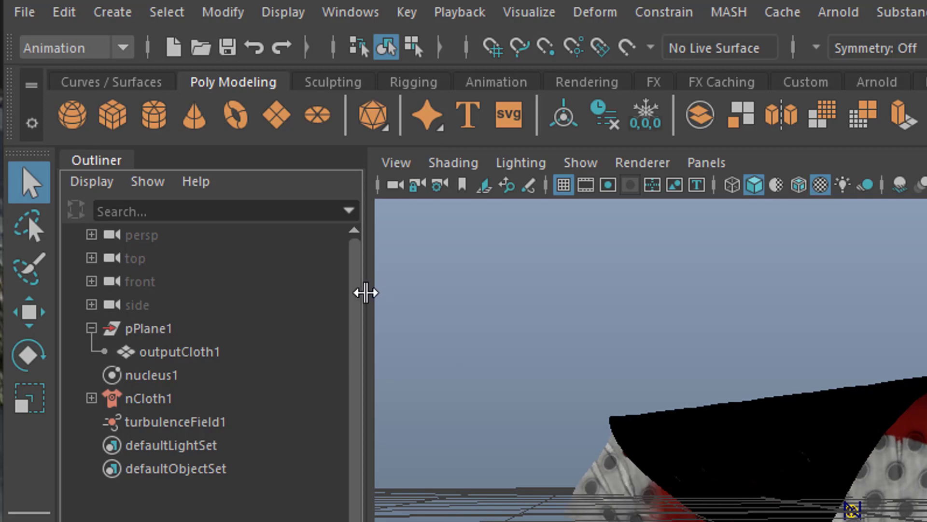
{"action": "left_click", "coordinate": [62, 13]}
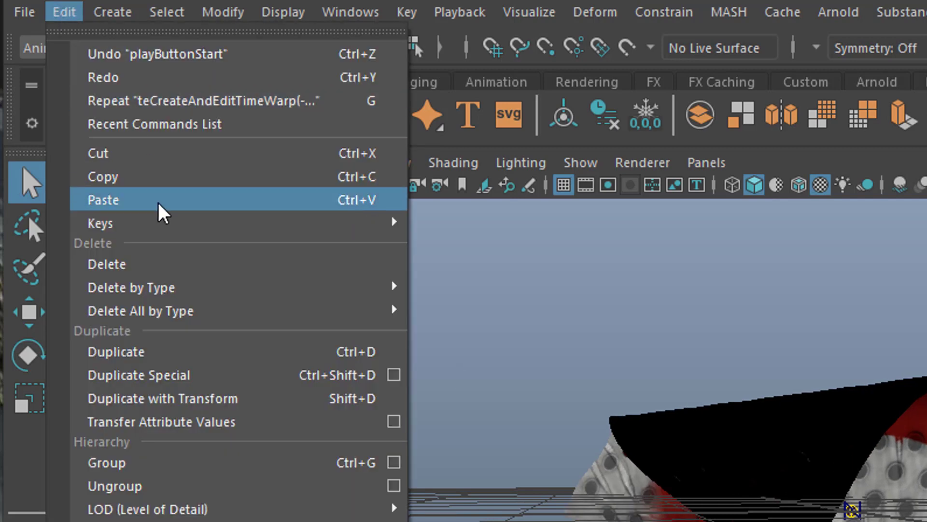
{"action": "mouse_move", "coordinate": [238, 218]}
{"action": "left_click", "coordinate": [600, 384]}
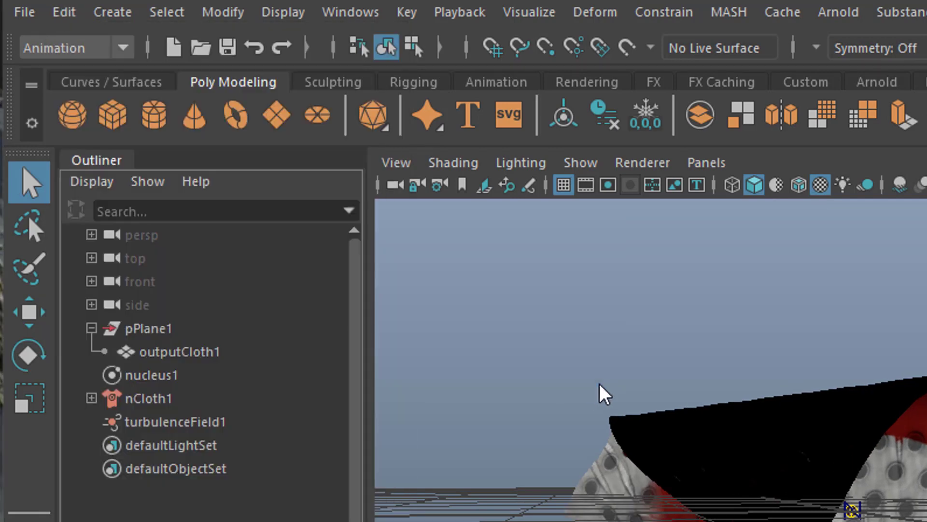